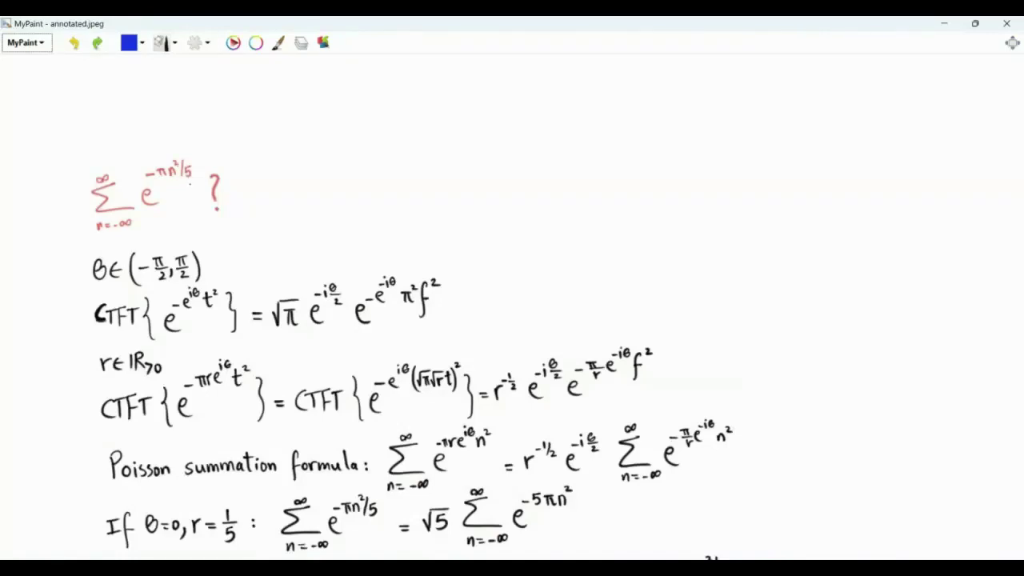
Underline the scanned CTFT line and its exponent, then write 'CTFT {' at top centre.
{"action": "left_click_drag", "start_coordinate": [99, 331], "coordinate": [209, 344]}
{"action": "left_click_drag", "start_coordinate": [331, 155], "coordinate": [331, 183]}
{"action": "left_click_drag", "start_coordinate": [325, 153], "coordinate": [344, 152]}
{"action": "mouse_move", "coordinate": [335, 154]}
{"action": "left_mouse_down"}
{"action": "mouse_move", "coordinate": [336, 182]}
{"action": "mouse_move", "coordinate": [360, 152]}
{"action": "left_mouse_up"}
{"action": "left_click_drag", "start_coordinate": [348, 170], "coordinate": [358, 170]}
{"action": "mouse_move", "coordinate": [367, 158]}
{"action": "left_mouse_down"}
{"action": "mouse_move", "coordinate": [368, 185]}
{"action": "mouse_move", "coordinate": [374, 158]}
{"action": "left_mouse_up"}
{"action": "left_click_drag", "start_coordinate": [395, 122], "coordinate": [415, 218]}
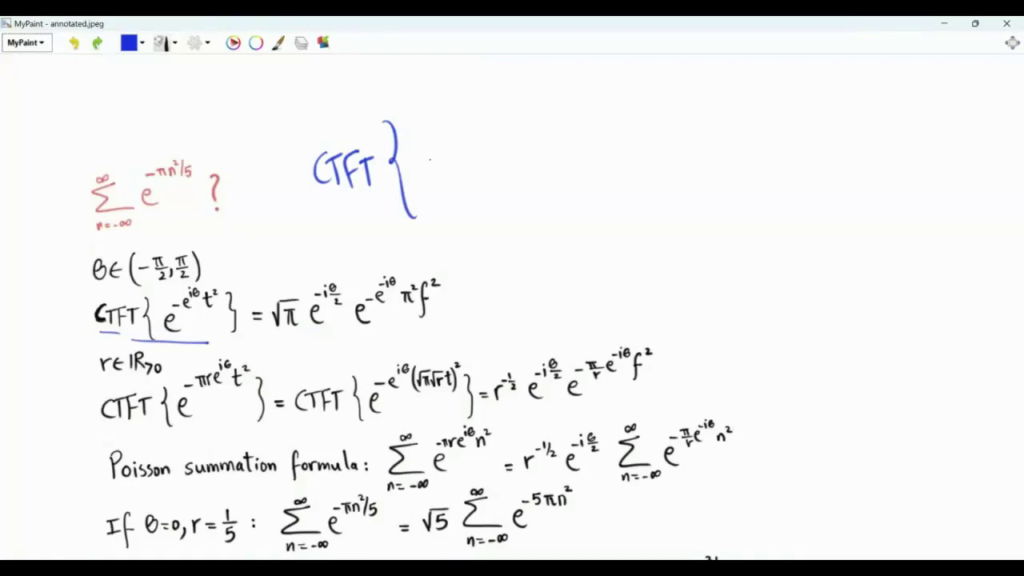
Write e^{-e^{iθ}t²} inside the brace.
{"action": "left_click_drag", "start_coordinate": [438, 178], "coordinate": [443, 192]}
{"action": "left_click_drag", "start_coordinate": [426, 139], "coordinate": [461, 142]}
{"action": "left_click_drag", "start_coordinate": [455, 108], "coordinate": [454, 116]}
{"action": "left_click_drag", "start_coordinate": [472, 99], "coordinate": [483, 138]}
{"action": "left_click_drag", "start_coordinate": [478, 121], "coordinate": [511, 116]}
Write the range −π/2 < θ < π/2 beneath the exponential.
{"action": "left_click_drag", "start_coordinate": [424, 227], "coordinate": [402, 244]}
{"action": "left_click_drag", "start_coordinate": [330, 233], "coordinate": [344, 233]}
{"action": "left_click_drag", "start_coordinate": [346, 220], "coordinate": [357, 219]}
{"action": "left_click_drag", "start_coordinate": [352, 221], "coordinate": [360, 240]}
{"action": "left_click_drag", "start_coordinate": [362, 245], "coordinate": [369, 257]}
{"action": "left_click_drag", "start_coordinate": [449, 224], "coordinate": [451, 238]}
{"action": "mouse_move", "coordinate": [459, 218]}
{"action": "left_mouse_down"}
{"action": "mouse_move", "coordinate": [477, 215]}
{"action": "mouse_move", "coordinate": [467, 235]}
{"action": "left_mouse_up"}
{"action": "left_click_drag", "start_coordinate": [476, 220], "coordinate": [480, 237]}
{"action": "left_click_drag", "start_coordinate": [475, 246], "coordinate": [490, 257]}
Close the brace and write = √π e^{-iθ/2}.
{"action": "left_click_drag", "start_coordinate": [518, 117], "coordinate": [533, 195]}
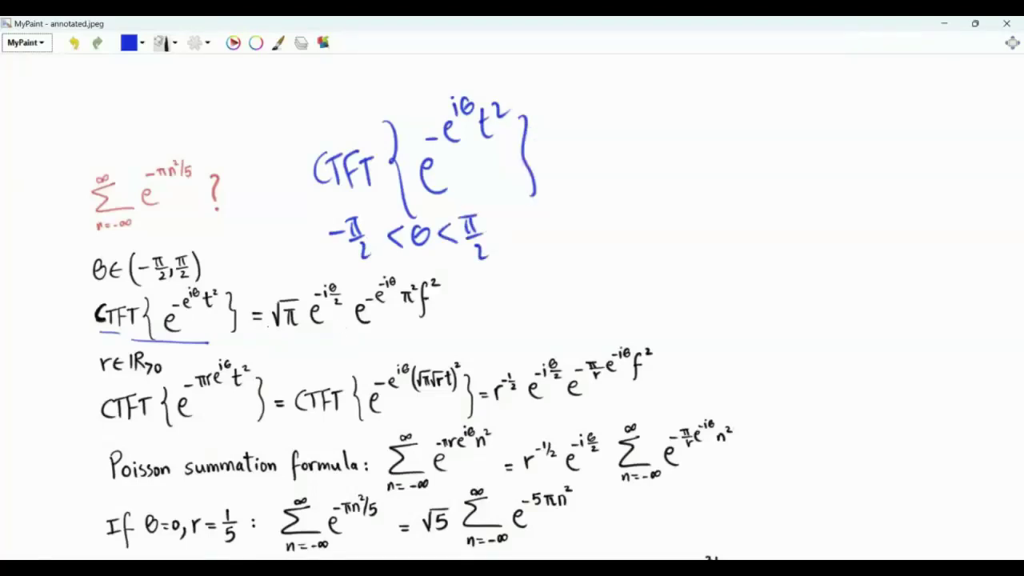
{"action": "left_click_drag", "start_coordinate": [546, 155], "coordinate": [561, 154]}
{"action": "mouse_move", "coordinate": [548, 164]}
{"action": "left_mouse_down"}
{"action": "mouse_move", "coordinate": [588, 172]}
{"action": "mouse_move", "coordinate": [628, 133]}
{"action": "left_mouse_up"}
{"action": "mouse_move", "coordinate": [597, 147]}
{"action": "left_mouse_down"}
{"action": "mouse_move", "coordinate": [603, 171]}
{"action": "mouse_move", "coordinate": [621, 173]}
{"action": "left_mouse_up"}
{"action": "left_click_drag", "start_coordinate": [649, 154], "coordinate": [672, 165]}
{"action": "left_click_drag", "start_coordinate": [663, 123], "coordinate": [686, 125]}
{"action": "mouse_move", "coordinate": [699, 95]}
{"action": "left_mouse_down"}
{"action": "mouse_move", "coordinate": [693, 105]}
{"action": "mouse_move", "coordinate": [702, 99]}
{"action": "left_mouse_up"}
{"action": "left_click_drag", "start_coordinate": [691, 114], "coordinate": [712, 112]}
{"action": "left_click_drag", "start_coordinate": [702, 118], "coordinate": [749, 159]}
Add the second factor e^{-e^{-iθ}π²f} to complete the transform.
{"action": "left_click_drag", "start_coordinate": [737, 104], "coordinate": [751, 104]}
{"action": "mouse_move", "coordinate": [766, 102]}
{"action": "left_mouse_down"}
{"action": "mouse_move", "coordinate": [781, 112]}
{"action": "mouse_move", "coordinate": [783, 82]}
{"action": "left_mouse_up"}
{"action": "mouse_move", "coordinate": [785, 76]}
{"action": "left_mouse_down"}
{"action": "mouse_move", "coordinate": [786, 109]}
{"action": "mouse_move", "coordinate": [793, 78]}
{"action": "mouse_move", "coordinate": [803, 78]}
{"action": "mouse_move", "coordinate": [824, 98]}
{"action": "left_mouse_up"}
{"action": "left_click_drag", "start_coordinate": [813, 101], "coordinate": [811, 115]}
{"action": "mouse_move", "coordinate": [820, 101]}
{"action": "left_mouse_down"}
{"action": "mouse_move", "coordinate": [824, 115]}
{"action": "mouse_move", "coordinate": [835, 98]}
{"action": "left_mouse_up"}
{"action": "mouse_move", "coordinate": [846, 84]}
{"action": "left_mouse_down"}
{"action": "mouse_move", "coordinate": [841, 134]}
{"action": "mouse_move", "coordinate": [851, 108]}
{"action": "left_mouse_up"}
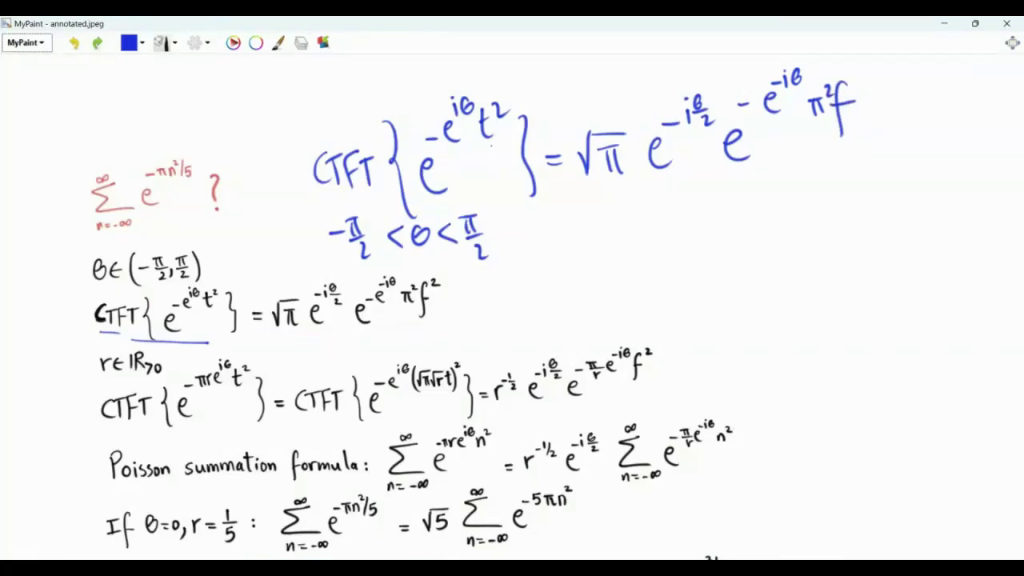
Begin the rescaled transform on a new line with 'CTFT { e'.
{"action": "left_click_drag", "start_coordinate": [512, 286], "coordinate": [510, 312]}
{"action": "mouse_move", "coordinate": [507, 280]}
{"action": "left_mouse_down"}
{"action": "mouse_move", "coordinate": [541, 276]}
{"action": "mouse_move", "coordinate": [528, 313]}
{"action": "left_mouse_up"}
{"action": "left_click_drag", "start_coordinate": [565, 273], "coordinate": [548, 313]}
{"action": "mouse_move", "coordinate": [560, 272]}
{"action": "left_mouse_down"}
{"action": "mouse_move", "coordinate": [540, 317]}
{"action": "mouse_move", "coordinate": [581, 314]}
{"action": "left_mouse_up"}
{"action": "left_click_drag", "start_coordinate": [596, 240], "coordinate": [613, 337]}
{"action": "mouse_move", "coordinate": [632, 294]}
{"action": "left_mouse_down"}
{"action": "mouse_move", "coordinate": [640, 268]}
{"action": "mouse_move", "coordinate": [660, 307]}
{"action": "left_mouse_up"}
Write the exponent −e^{iθ}(√πr t)², close the brace and add an equals sign.
{"action": "left_click_drag", "start_coordinate": [640, 250], "coordinate": [655, 248]}
{"action": "left_click_drag", "start_coordinate": [666, 240], "coordinate": [680, 250]}
{"action": "left_click_drag", "start_coordinate": [676, 210], "coordinate": [696, 206]}
{"action": "mouse_move", "coordinate": [733, 195]}
{"action": "left_mouse_down"}
{"action": "mouse_move", "coordinate": [725, 245]}
{"action": "mouse_move", "coordinate": [780, 200]}
{"action": "left_mouse_up"}
{"action": "left_click_drag", "start_coordinate": [770, 208], "coordinate": [823, 232]}
{"action": "mouse_move", "coordinate": [808, 171]}
{"action": "left_mouse_down"}
{"action": "mouse_move", "coordinate": [822, 184]}
{"action": "mouse_move", "coordinate": [836, 279]}
{"action": "left_mouse_up"}
{"action": "left_click_drag", "start_coordinate": [877, 234], "coordinate": [898, 231]}
{"action": "left_click_drag", "start_coordinate": [878, 246], "coordinate": [895, 243]}
Circle √πr in the exponent and write 1/√πr · √π e^{-iθ/2} below.
{"action": "mouse_move", "coordinate": [777, 177]}
{"action": "left_mouse_down"}
{"action": "mouse_move", "coordinate": [736, 192]}
{"action": "mouse_move", "coordinate": [790, 189]}
{"action": "left_mouse_up"}
{"action": "left_click_drag", "start_coordinate": [693, 322], "coordinate": [694, 349]}
{"action": "left_click_drag", "start_coordinate": [672, 352], "coordinate": [728, 351]}
{"action": "left_click_drag", "start_coordinate": [672, 376], "coordinate": [729, 360]}
{"action": "left_click_drag", "start_coordinate": [696, 370], "coordinate": [725, 392]}
{"action": "mouse_move", "coordinate": [741, 352]}
{"action": "left_mouse_down"}
{"action": "mouse_move", "coordinate": [744, 370]}
{"action": "mouse_move", "coordinate": [777, 330]}
{"action": "left_mouse_up"}
{"action": "mouse_move", "coordinate": [758, 344]}
{"action": "left_mouse_down"}
{"action": "mouse_move", "coordinate": [776, 364]}
{"action": "mouse_move", "coordinate": [805, 365]}
{"action": "left_mouse_up"}
{"action": "left_click_drag", "start_coordinate": [787, 323], "coordinate": [799, 321]}
{"action": "left_click_drag", "start_coordinate": [808, 304], "coordinate": [827, 323]}
Finish the √π e^{-iθ/2} factor and write e^{-e^{iθ}π²} after it.
{"action": "left_click", "coordinate": [842, 346]}
{"action": "left_click_drag", "start_coordinate": [817, 330], "coordinate": [852, 365]}
{"action": "mouse_move", "coordinate": [845, 322]}
{"action": "left_mouse_down"}
{"action": "mouse_move", "coordinate": [878, 323]}
{"action": "mouse_move", "coordinate": [875, 301]}
{"action": "left_mouse_up"}
{"action": "mouse_move", "coordinate": [887, 295]}
{"action": "left_mouse_down"}
{"action": "mouse_move", "coordinate": [899, 281]}
{"action": "mouse_move", "coordinate": [920, 303]}
{"action": "left_mouse_up"}
{"action": "left_click_drag", "start_coordinate": [909, 307], "coordinate": [907, 323]}
{"action": "left_click_drag", "start_coordinate": [916, 285], "coordinate": [939, 332]}
Add (f/√πr)² to the exponent and draw a long bar under the expression.
{"action": "mouse_move", "coordinate": [961, 272]}
{"action": "left_mouse_down"}
{"action": "mouse_move", "coordinate": [950, 303]}
{"action": "mouse_move", "coordinate": [962, 286]}
{"action": "mouse_move", "coordinate": [986, 302]}
{"action": "mouse_move", "coordinate": [969, 319]}
{"action": "left_mouse_up"}
{"action": "left_click_drag", "start_coordinate": [964, 323], "coordinate": [978, 331]}
{"action": "left_click_drag", "start_coordinate": [978, 267], "coordinate": [982, 328]}
{"action": "left_click_drag", "start_coordinate": [989, 267], "coordinate": [1001, 281]}
{"action": "left_click_drag", "start_coordinate": [729, 400], "coordinate": [1014, 362]}
Below the bar, write 1/√r e^{-iθ/2}.
{"action": "left_click_drag", "start_coordinate": [770, 403], "coordinate": [771, 424]}
{"action": "left_click_drag", "start_coordinate": [757, 427], "coordinate": [793, 426]}
{"action": "mouse_move", "coordinate": [760, 445]}
{"action": "left_mouse_down"}
{"action": "mouse_move", "coordinate": [769, 458]}
{"action": "mouse_move", "coordinate": [795, 429]}
{"action": "left_mouse_up"}
{"action": "mouse_move", "coordinate": [781, 440]}
{"action": "left_mouse_down"}
{"action": "mouse_move", "coordinate": [825, 417]}
{"action": "mouse_move", "coordinate": [832, 438]}
{"action": "left_mouse_up"}
{"action": "left_click_drag", "start_coordinate": [837, 400], "coordinate": [854, 404]}
{"action": "left_click_drag", "start_coordinate": [851, 397], "coordinate": [860, 396]}
{"action": "left_click_drag", "start_coordinate": [851, 409], "coordinate": [896, 437]}
Complete the simplified result with the factor e^{-π(1/r)e^{-iθ}f²}.
{"action": "mouse_move", "coordinate": [882, 400]}
{"action": "left_mouse_down"}
{"action": "mouse_move", "coordinate": [909, 384]}
{"action": "mouse_move", "coordinate": [898, 405]}
{"action": "left_mouse_up"}
{"action": "mouse_move", "coordinate": [907, 387]}
{"action": "left_mouse_down"}
{"action": "mouse_move", "coordinate": [911, 400]}
{"action": "mouse_move", "coordinate": [917, 391]}
{"action": "left_mouse_up"}
{"action": "left_click_drag", "start_coordinate": [912, 394], "coordinate": [927, 392]}
{"action": "mouse_move", "coordinate": [920, 398]}
{"action": "left_mouse_down"}
{"action": "mouse_move", "coordinate": [926, 412]}
{"action": "mouse_move", "coordinate": [939, 398]}
{"action": "left_mouse_up"}
{"action": "left_click_drag", "start_coordinate": [934, 376], "coordinate": [947, 381]}
{"action": "left_click_drag", "start_coordinate": [953, 368], "coordinate": [966, 416]}
{"action": "left_click_drag", "start_coordinate": [965, 393], "coordinate": [992, 382]}
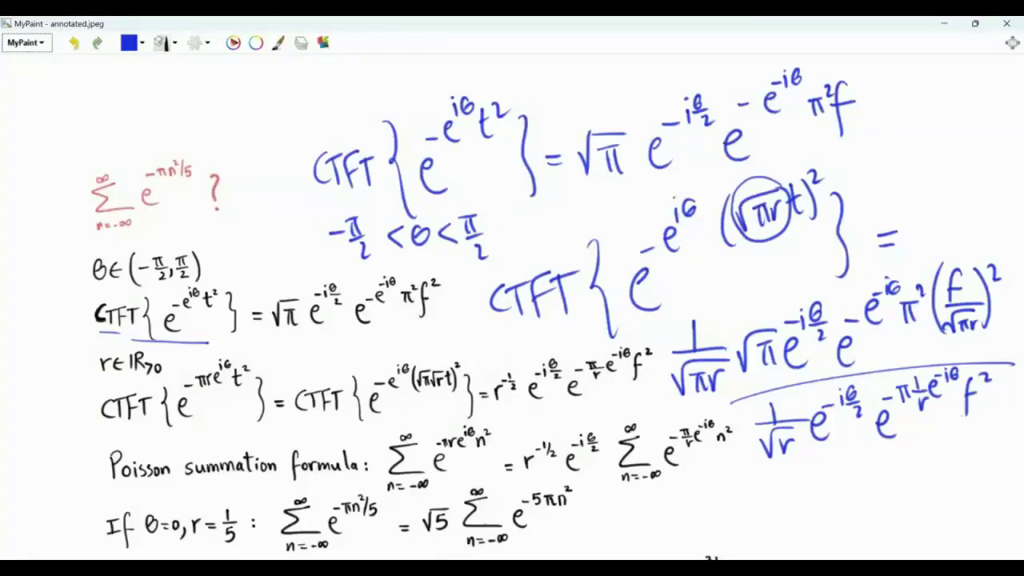
Underline the scanned r^{-1/2} result, the rescaled CTFT expression and the simplified result.
{"action": "left_click_drag", "start_coordinate": [503, 405], "coordinate": [644, 394]}
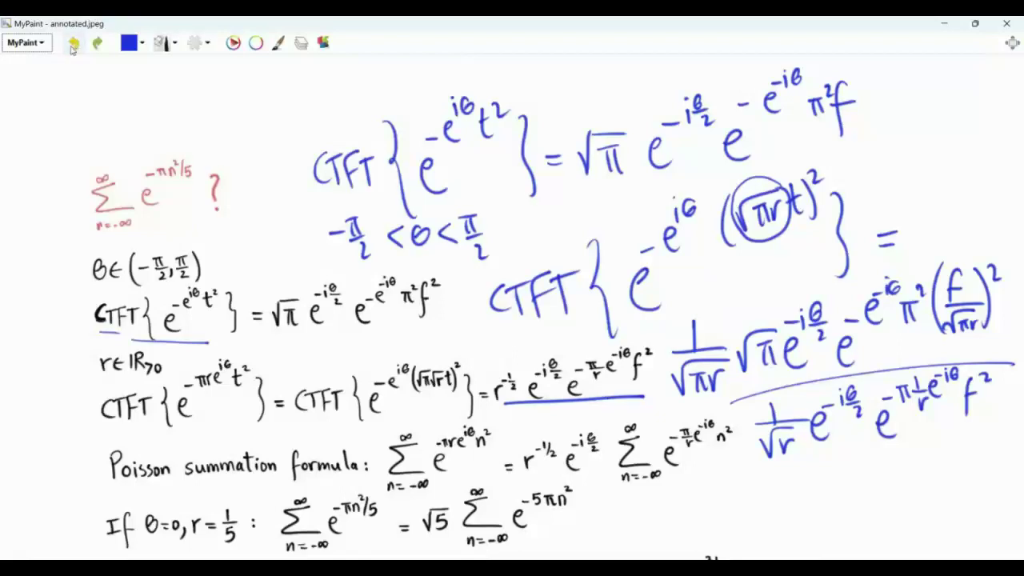
{"action": "left_click_drag", "start_coordinate": [647, 321], "coordinate": [861, 267]}
{"action": "left_click_drag", "start_coordinate": [813, 476], "coordinate": [979, 449]}
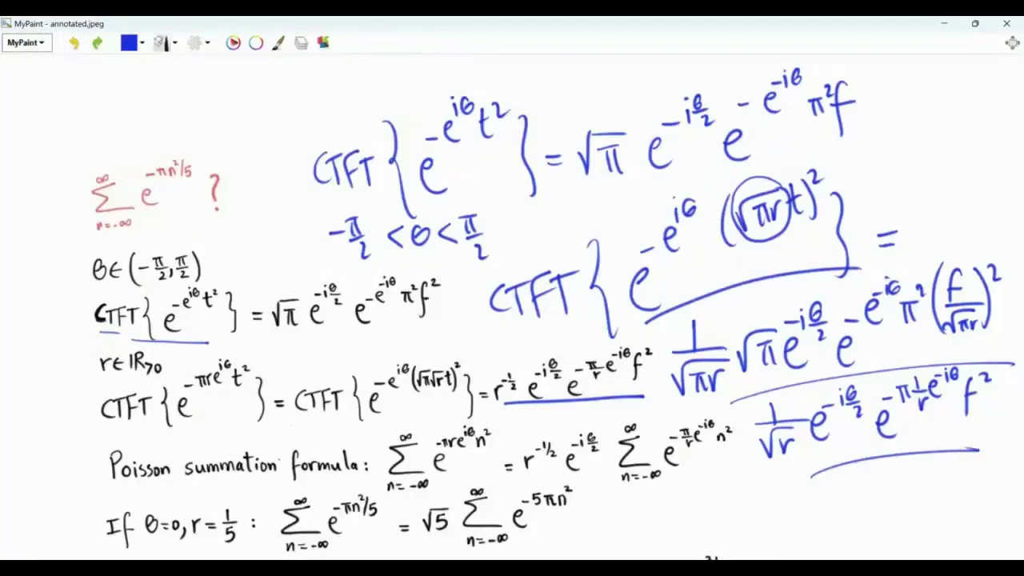
At the left, write g(t) with a CTFT arrow to G(f).
{"action": "left_click_drag", "start_coordinate": [512, 320], "coordinate": [614, 321]}
{"action": "mouse_move", "coordinate": [33, 258]}
{"action": "left_mouse_down"}
{"action": "mouse_move", "coordinate": [24, 264]}
{"action": "mouse_move", "coordinate": [28, 299]}
{"action": "left_mouse_up"}
{"action": "mouse_move", "coordinate": [53, 242]}
{"action": "left_mouse_down"}
{"action": "mouse_move", "coordinate": [50, 277]}
{"action": "mouse_move", "coordinate": [71, 278]}
{"action": "left_mouse_up"}
{"action": "left_click_drag", "start_coordinate": [77, 257], "coordinate": [136, 250]}
{"action": "left_click_drag", "start_coordinate": [88, 228], "coordinate": [80, 247]}
{"action": "mouse_move", "coordinate": [96, 226]}
{"action": "left_mouse_down"}
{"action": "mouse_move", "coordinate": [112, 223]}
{"action": "mouse_move", "coordinate": [101, 249]}
{"action": "left_mouse_up"}
{"action": "mouse_move", "coordinate": [109, 221]}
{"action": "left_mouse_down"}
{"action": "mouse_move", "coordinate": [120, 245]}
{"action": "mouse_move", "coordinate": [152, 254]}
{"action": "left_mouse_up"}
{"action": "left_click_drag", "start_coordinate": [170, 222], "coordinate": [168, 261]}
{"action": "left_click_drag", "start_coordinate": [179, 216], "coordinate": [183, 261]}
Write Σ_{n∈ℤ} g(n) = Σ_{n∈ℤ} G(n) beneath it.
{"action": "left_click_drag", "start_coordinate": [40, 328], "coordinate": [42, 371]}
{"action": "left_click_drag", "start_coordinate": [48, 341], "coordinate": [46, 380]}
{"action": "left_click_drag", "start_coordinate": [64, 326], "coordinate": [62, 360]}
{"action": "left_click_drag", "start_coordinate": [67, 348], "coordinate": [80, 350]}
{"action": "left_click_drag", "start_coordinate": [18, 409], "coordinate": [29, 408]}
{"action": "mouse_move", "coordinate": [38, 397]}
{"action": "left_mouse_down"}
{"action": "mouse_move", "coordinate": [32, 408]}
{"action": "mouse_move", "coordinate": [60, 410]}
{"action": "left_mouse_up"}
{"action": "left_click_drag", "start_coordinate": [101, 335], "coordinate": [114, 335]}
{"action": "left_click_drag", "start_coordinate": [102, 344], "coordinate": [112, 345]}
{"action": "mouse_move", "coordinate": [147, 315]}
{"action": "left_mouse_down"}
{"action": "mouse_move", "coordinate": [129, 320]}
{"action": "mouse_move", "coordinate": [150, 359]}
{"action": "left_mouse_up"}
{"action": "mouse_move", "coordinate": [165, 309]}
{"action": "left_mouse_down"}
{"action": "mouse_move", "coordinate": [153, 348]}
{"action": "mouse_move", "coordinate": [192, 342]}
{"action": "left_mouse_up"}
{"action": "left_click_drag", "start_coordinate": [125, 390], "coordinate": [147, 389]}
{"action": "left_click_drag", "start_coordinate": [134, 380], "coordinate": [145, 380]}
{"action": "mouse_move", "coordinate": [152, 361]}
{"action": "left_mouse_down"}
{"action": "mouse_move", "coordinate": [155, 390]}
{"action": "mouse_move", "coordinate": [177, 389]}
{"action": "left_mouse_up"}
Underline the √πr t term, the Poisson-line r^{-1/2} e^{-iθ/2} Σ, the θ=0 sum and the red question sum.
{"action": "scroll", "coordinate": [512, 304], "scroll_direction": "down", "scroll_amount": 3}
{"action": "left_click_drag", "start_coordinate": [824, 181], "coordinate": [896, 143]}
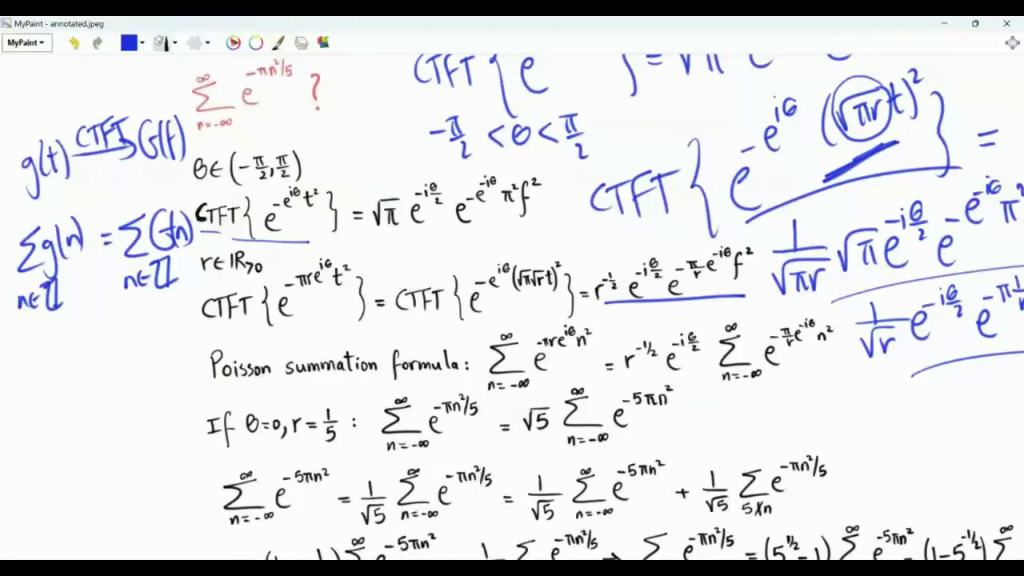
{"action": "scroll", "coordinate": [512, 304], "scroll_direction": "right", "scroll_amount": 3}
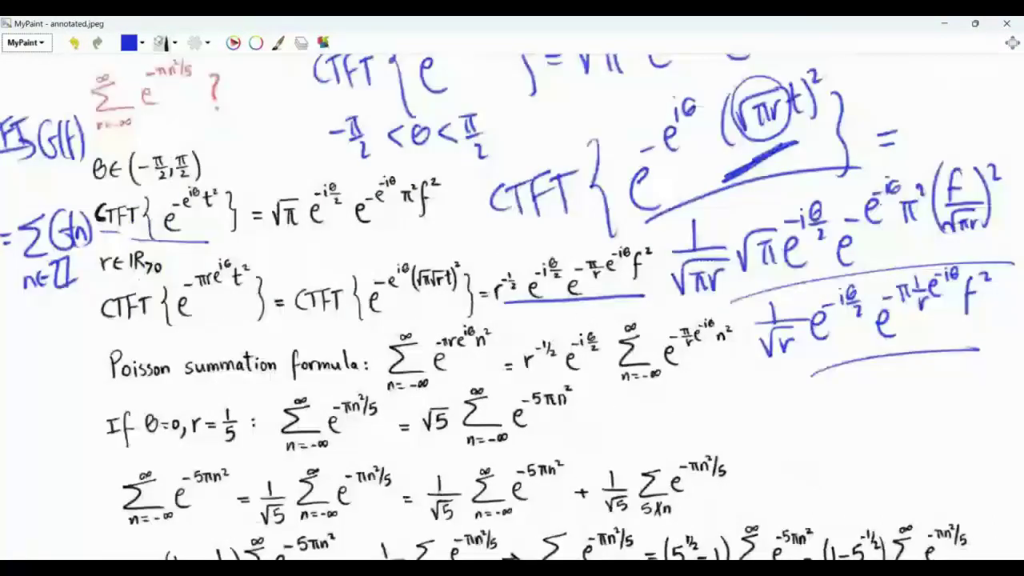
{"action": "left_click_drag", "start_coordinate": [529, 375], "coordinate": [726, 399]}
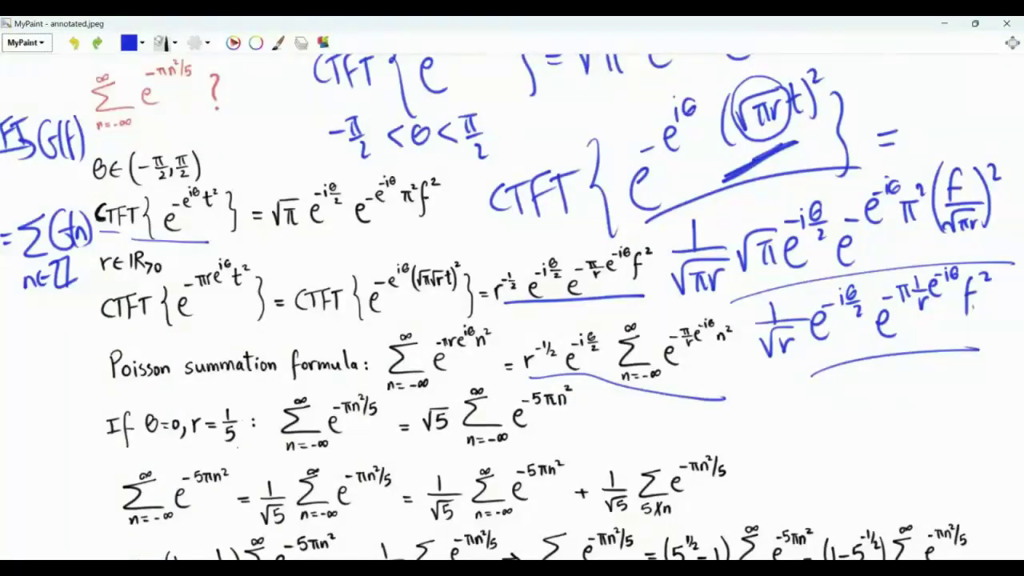
{"action": "left_click_drag", "start_coordinate": [403, 401], "coordinate": [502, 368]}
{"action": "left_click_drag", "start_coordinate": [300, 457], "coordinate": [397, 436]}
{"action": "left_click_drag", "start_coordinate": [138, 126], "coordinate": [234, 105]}
{"action": "left_click_drag", "start_coordinate": [184, 127], "coordinate": [215, 112]}
Circle r^{-1/2}, mark the 5πn² exponent, and circle Σe^{-5πn²} and 1/√5.
{"action": "left_click_drag", "start_coordinate": [552, 333], "coordinate": [563, 352]}
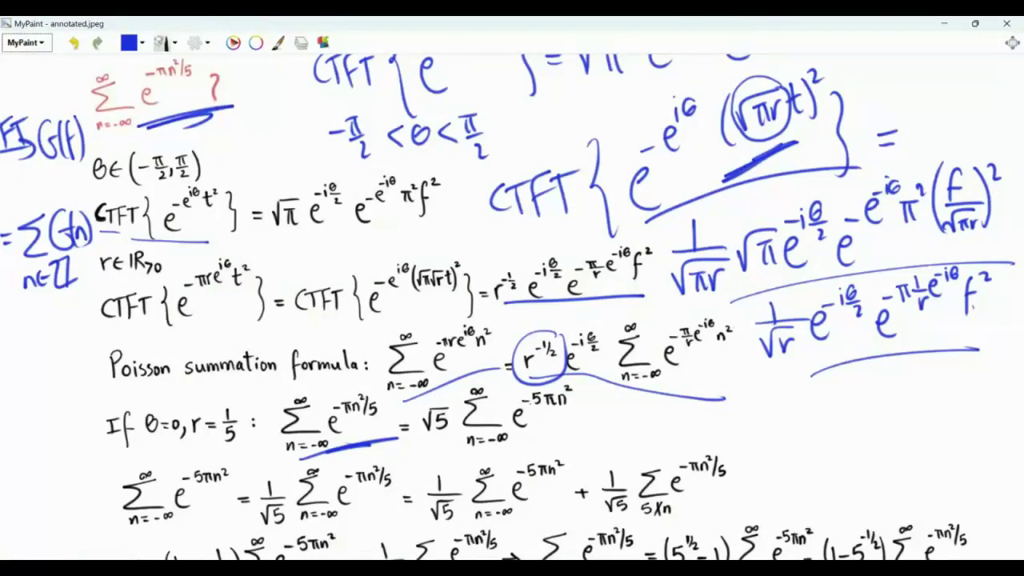
{"action": "left_click_drag", "start_coordinate": [547, 415], "coordinate": [576, 416]}
{"action": "mouse_move", "coordinate": [468, 451]}
{"action": "left_mouse_down"}
{"action": "mouse_move", "coordinate": [574, 415]}
{"action": "mouse_move", "coordinate": [457, 457]}
{"action": "mouse_move", "coordinate": [474, 465]}
{"action": "left_mouse_up"}
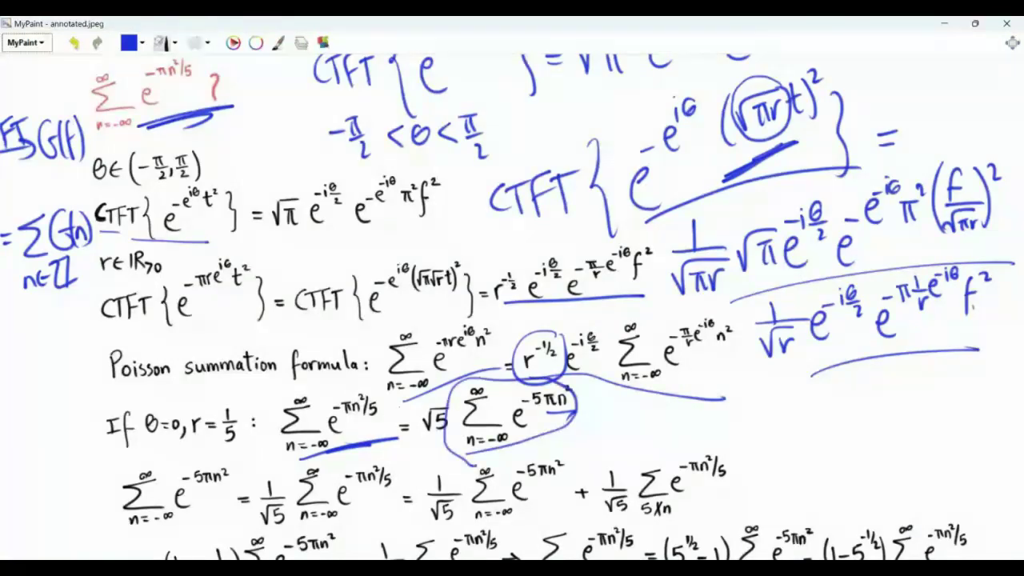
{"action": "mouse_move", "coordinate": [278, 470]}
{"action": "left_mouse_down"}
{"action": "mouse_move", "coordinate": [262, 536]}
{"action": "mouse_move", "coordinate": [290, 479]}
{"action": "left_mouse_up"}
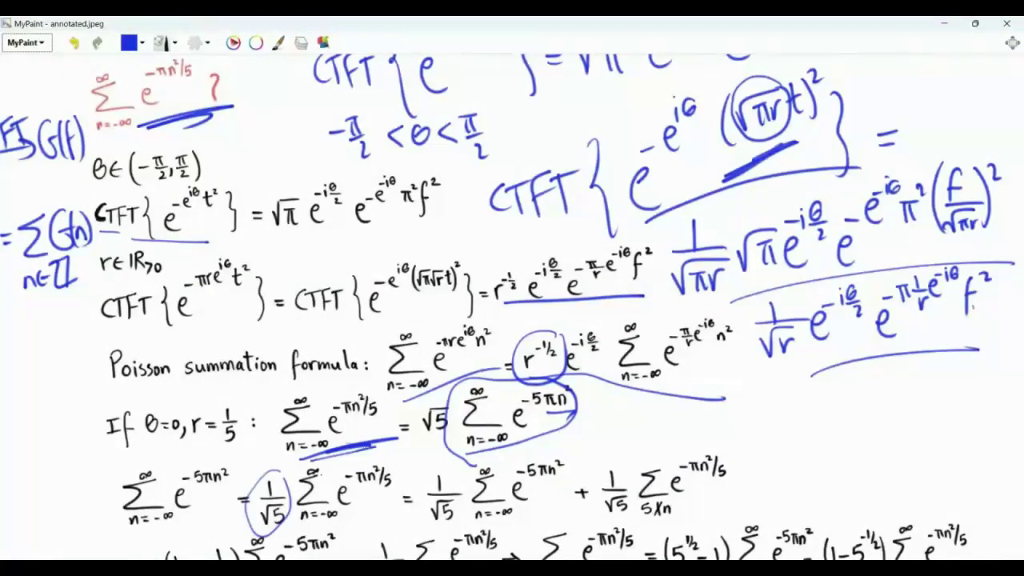
{"action": "scroll", "coordinate": [512, 320], "scroll_direction": "down", "scroll_amount": 5}
{"action": "scroll", "coordinate": [512, 320], "scroll_direction": "left", "scroll_amount": 5}
Circle the sum after 1/√5, arrow it to the left margin, and write Σ_{5|n} e^{-πn²/5}.
{"action": "left_click_drag", "start_coordinate": [610, 164], "coordinate": [662, 210]}
{"action": "mouse_move", "coordinate": [621, 156]}
{"action": "left_mouse_down"}
{"action": "mouse_move", "coordinate": [270, 169]}
{"action": "mouse_move", "coordinate": [282, 177]}
{"action": "left_mouse_up"}
{"action": "mouse_move", "coordinate": [114, 213]}
{"action": "left_mouse_down"}
{"action": "mouse_move", "coordinate": [78, 258]}
{"action": "mouse_move", "coordinate": [128, 256]}
{"action": "mouse_move", "coordinate": [76, 288]}
{"action": "mouse_move", "coordinate": [93, 293]}
{"action": "left_mouse_up"}
{"action": "left_click_drag", "start_coordinate": [99, 284], "coordinate": [109, 285]}
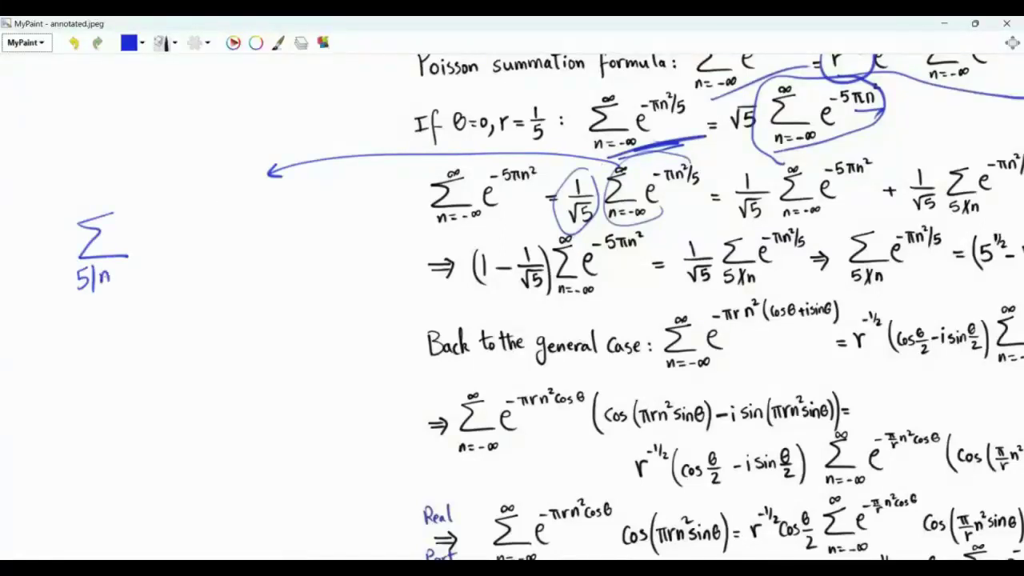
{"action": "left_click_drag", "start_coordinate": [612, 219], "coordinate": [675, 215]}
{"action": "mouse_move", "coordinate": [130, 244]}
{"action": "left_mouse_down"}
{"action": "mouse_move", "coordinate": [140, 252]}
{"action": "mouse_move", "coordinate": [148, 227]}
{"action": "left_mouse_up"}
{"action": "left_click_drag", "start_coordinate": [151, 222], "coordinate": [177, 231]}
{"action": "left_click_drag", "start_coordinate": [172, 208], "coordinate": [187, 239]}
{"action": "mouse_move", "coordinate": [211, 210]}
{"action": "left_mouse_down"}
{"action": "mouse_move", "coordinate": [200, 234]}
{"action": "mouse_move", "coordinate": [264, 248]}
{"action": "left_mouse_up"}
Add the second part, + Σ_{5∤n} e^{-πn²/5}.
{"action": "left_click_drag", "start_coordinate": [254, 238], "coordinate": [255, 258]}
{"action": "mouse_move", "coordinate": [313, 213]}
{"action": "left_mouse_down"}
{"action": "mouse_move", "coordinate": [291, 214]}
{"action": "mouse_move", "coordinate": [280, 253]}
{"action": "left_mouse_up"}
{"action": "mouse_move", "coordinate": [280, 252]}
{"action": "left_mouse_down"}
{"action": "mouse_move", "coordinate": [327, 251]}
{"action": "mouse_move", "coordinate": [280, 279]}
{"action": "mouse_move", "coordinate": [303, 280]}
{"action": "left_mouse_up"}
{"action": "mouse_move", "coordinate": [301, 275]}
{"action": "left_mouse_down"}
{"action": "mouse_move", "coordinate": [313, 262]}
{"action": "mouse_move", "coordinate": [330, 275]}
{"action": "left_mouse_up"}
{"action": "mouse_move", "coordinate": [328, 236]}
{"action": "left_mouse_down"}
{"action": "mouse_move", "coordinate": [340, 245]}
{"action": "mouse_move", "coordinate": [343, 213]}
{"action": "mouse_move", "coordinate": [357, 210]}
{"action": "left_mouse_up"}
{"action": "left_click_drag", "start_coordinate": [349, 212], "coordinate": [347, 222]}
{"action": "mouse_move", "coordinate": [359, 213]}
{"action": "left_mouse_down"}
{"action": "mouse_move", "coordinate": [368, 222]}
{"action": "mouse_move", "coordinate": [372, 206]}
{"action": "left_mouse_up"}
{"action": "left_click_drag", "start_coordinate": [383, 197], "coordinate": [375, 234]}
{"action": "left_click_drag", "start_coordinate": [393, 208], "coordinate": [384, 226]}
Arrow to the 5|n sum, double-underline it, and start a new sum from n=-∞ to ∞.
{"action": "left_click_drag", "start_coordinate": [119, 178], "coordinate": [112, 205]}
{"action": "left_click_drag", "start_coordinate": [109, 197], "coordinate": [118, 200]}
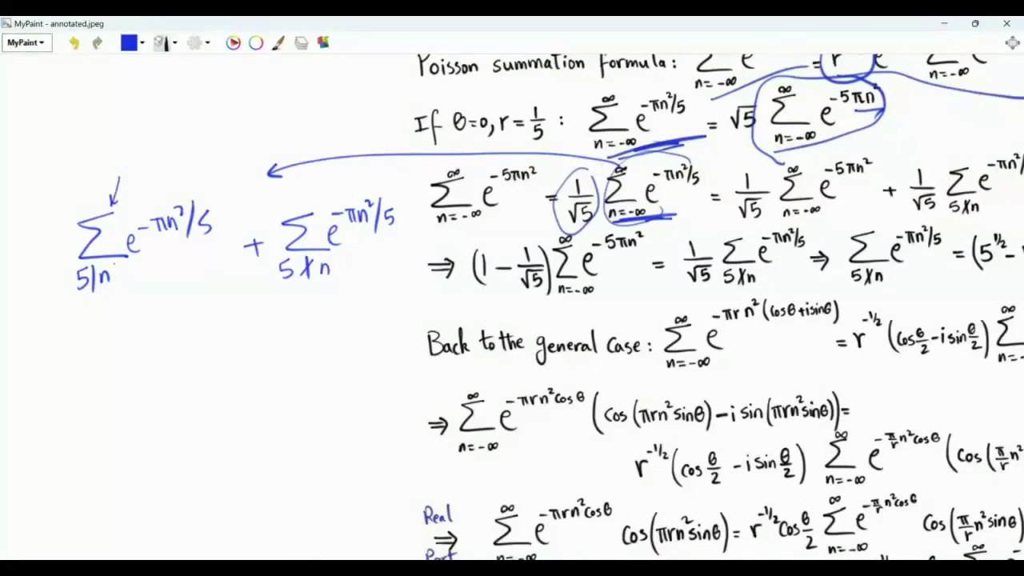
{"action": "mouse_move", "coordinate": [92, 295]}
{"action": "left_mouse_down"}
{"action": "mouse_move", "coordinate": [206, 269]}
{"action": "mouse_move", "coordinate": [93, 299]}
{"action": "left_mouse_up"}
{"action": "mouse_move", "coordinate": [91, 360]}
{"action": "left_mouse_down"}
{"action": "mouse_move", "coordinate": [65, 391]}
{"action": "mouse_move", "coordinate": [99, 394]}
{"action": "left_mouse_up"}
{"action": "mouse_move", "coordinate": [57, 410]}
{"action": "left_mouse_down"}
{"action": "mouse_move", "coordinate": [59, 420]}
{"action": "mouse_move", "coordinate": [65, 411]}
{"action": "left_mouse_up"}
{"action": "left_click_drag", "start_coordinate": [69, 409], "coordinate": [77, 410]}
{"action": "left_click_drag", "start_coordinate": [69, 414], "coordinate": [88, 411]}
{"action": "left_click_drag", "start_coordinate": [93, 409], "coordinate": [107, 410]}
{"action": "mouse_move", "coordinate": [71, 351]}
{"action": "left_mouse_down"}
{"action": "mouse_move", "coordinate": [124, 371]}
{"action": "mouse_move", "coordinate": [128, 388]}
{"action": "left_mouse_up"}
Write e^{-π(5n)²/5} beside the new sum, then an equals sign and a lower sum from n=-∞ to ∞.
{"action": "left_click_drag", "start_coordinate": [120, 350], "coordinate": [130, 349]}
{"action": "mouse_move", "coordinate": [133, 344]}
{"action": "left_mouse_down"}
{"action": "mouse_move", "coordinate": [152, 341]}
{"action": "mouse_move", "coordinate": [139, 357]}
{"action": "left_mouse_up"}
{"action": "left_click_drag", "start_coordinate": [148, 342], "coordinate": [158, 355]}
{"action": "left_click_drag", "start_coordinate": [170, 334], "coordinate": [168, 353]}
{"action": "mouse_move", "coordinate": [175, 342]}
{"action": "left_mouse_down"}
{"action": "mouse_move", "coordinate": [183, 352]}
{"action": "mouse_move", "coordinate": [187, 331]}
{"action": "left_mouse_up"}
{"action": "left_click_drag", "start_coordinate": [194, 323], "coordinate": [197, 355]}
{"action": "left_click_drag", "start_coordinate": [140, 402], "coordinate": [141, 412]}
{"action": "mouse_move", "coordinate": [149, 401]}
{"action": "left_mouse_down"}
{"action": "mouse_move", "coordinate": [128, 477]}
{"action": "mouse_move", "coordinate": [111, 494]}
{"action": "left_mouse_up"}
{"action": "left_click_drag", "start_coordinate": [112, 495], "coordinate": [124, 499]}
{"action": "left_click_drag", "start_coordinate": [131, 496], "coordinate": [140, 496]}
{"action": "left_click_drag", "start_coordinate": [142, 491], "coordinate": [160, 489]}
{"action": "mouse_move", "coordinate": [118, 437]}
{"action": "left_mouse_down"}
{"action": "mouse_move", "coordinate": [136, 431]}
{"action": "mouse_move", "coordinate": [171, 469]}
{"action": "mouse_move", "coordinate": [177, 429]}
{"action": "mouse_move", "coordinate": [180, 440]}
{"action": "left_mouse_up"}
Write e^{-5πn²} beside the lower sum.
{"action": "left_click", "coordinate": [165, 454]}
{"action": "left_click_drag", "start_coordinate": [192, 427], "coordinate": [205, 424]}
{"action": "left_click_drag", "start_coordinate": [196, 427], "coordinate": [194, 438]}
{"action": "mouse_move", "coordinate": [200, 425]}
{"action": "left_mouse_down"}
{"action": "mouse_move", "coordinate": [202, 437]}
{"action": "mouse_move", "coordinate": [214, 433]}
{"action": "left_mouse_up"}
{"action": "left_click_drag", "start_coordinate": [211, 412], "coordinate": [224, 419]}
{"action": "left_click_drag", "start_coordinate": [559, 319], "coordinate": [358, 320]}
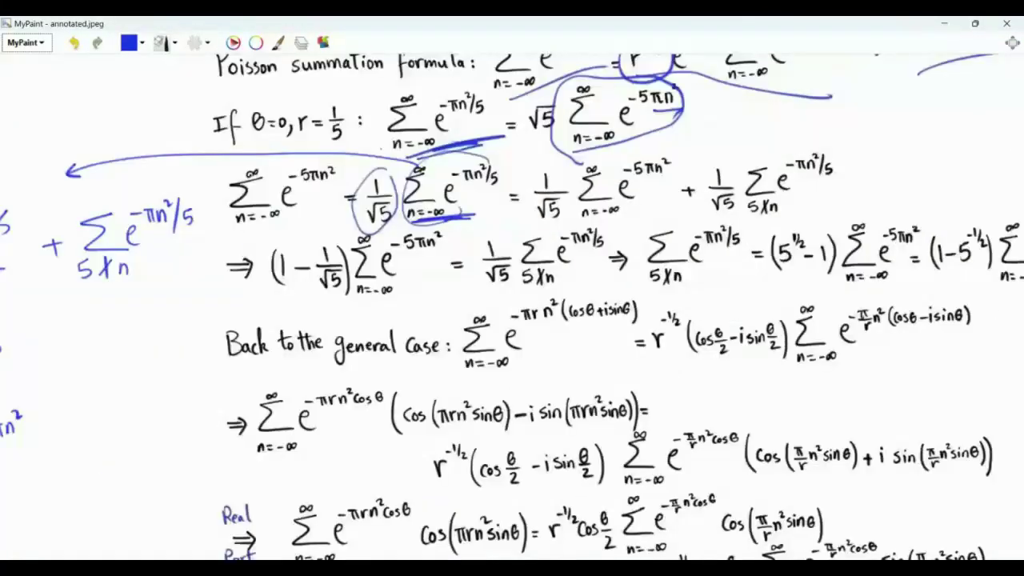
Circle the Σ e^{-5πn²} sums and underline the n=-∞ limits and the 5∤n sum term.
{"action": "mouse_move", "coordinate": [286, 160]}
{"action": "left_mouse_down"}
{"action": "mouse_move", "coordinate": [342, 198]}
{"action": "mouse_move", "coordinate": [339, 172]}
{"action": "left_mouse_up"}
{"action": "left_click_drag", "start_coordinate": [430, 222], "coordinate": [477, 217]}
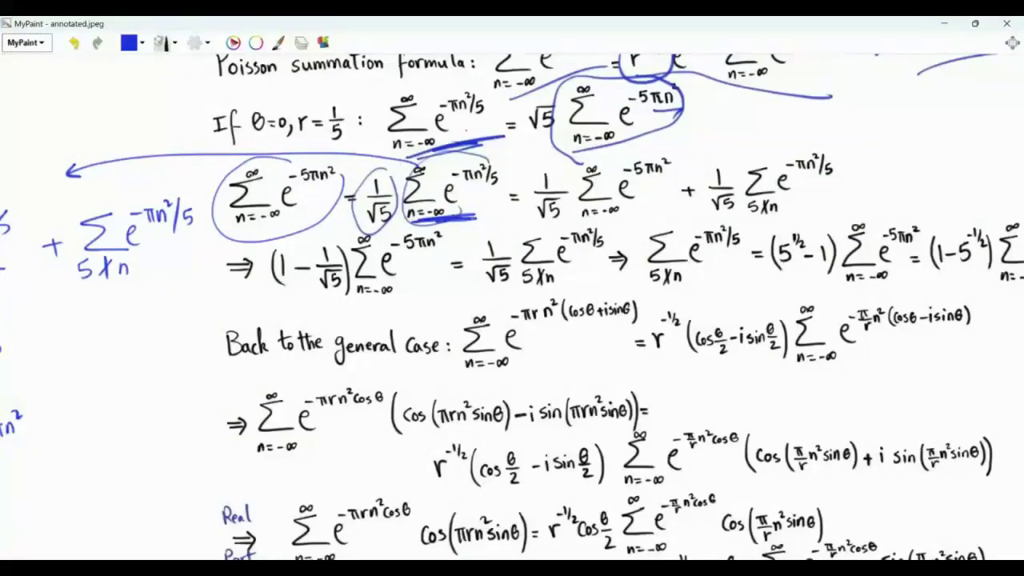
{"action": "left_click_drag", "start_coordinate": [585, 221], "coordinate": [654, 217]}
{"action": "left_click", "coordinate": [283, 219]}
{"action": "mouse_move", "coordinate": [808, 144]}
{"action": "left_mouse_down"}
{"action": "mouse_move", "coordinate": [793, 145]}
{"action": "mouse_move", "coordinate": [839, 156]}
{"action": "left_mouse_up"}
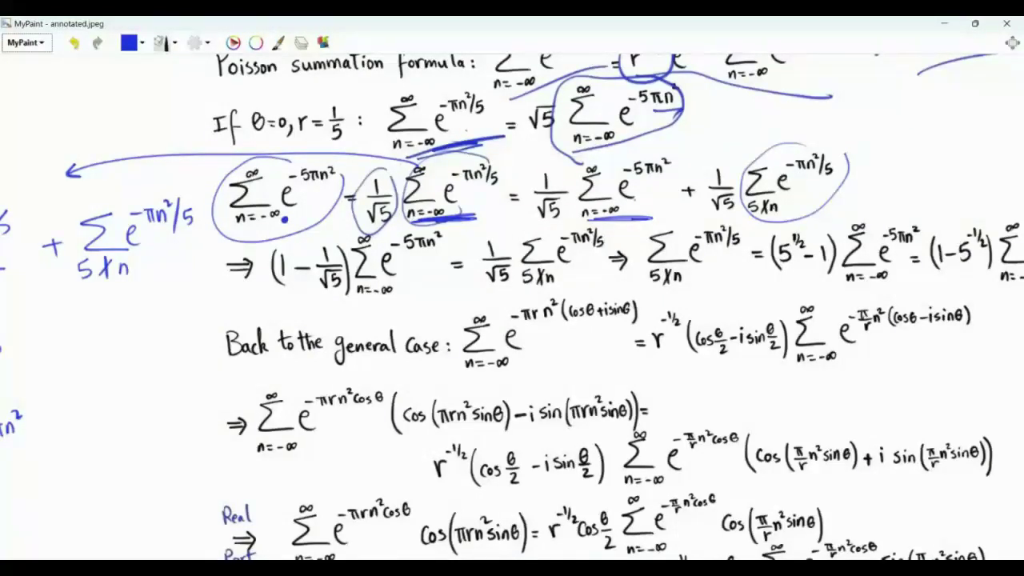
{"action": "left_click_drag", "start_coordinate": [565, 218], "coordinate": [316, 225]}
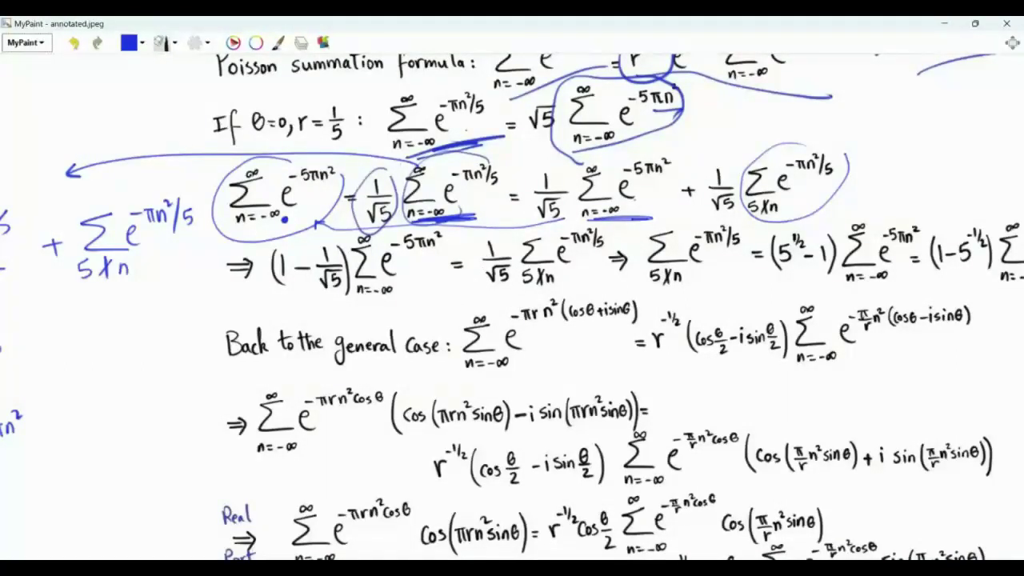
{"action": "left_click_drag", "start_coordinate": [662, 290], "coordinate": [752, 272]}
{"action": "left_click_drag", "start_coordinate": [851, 285], "coordinate": [899, 281]}
{"action": "left_click_drag", "start_coordinate": [896, 215], "coordinate": [912, 260]}
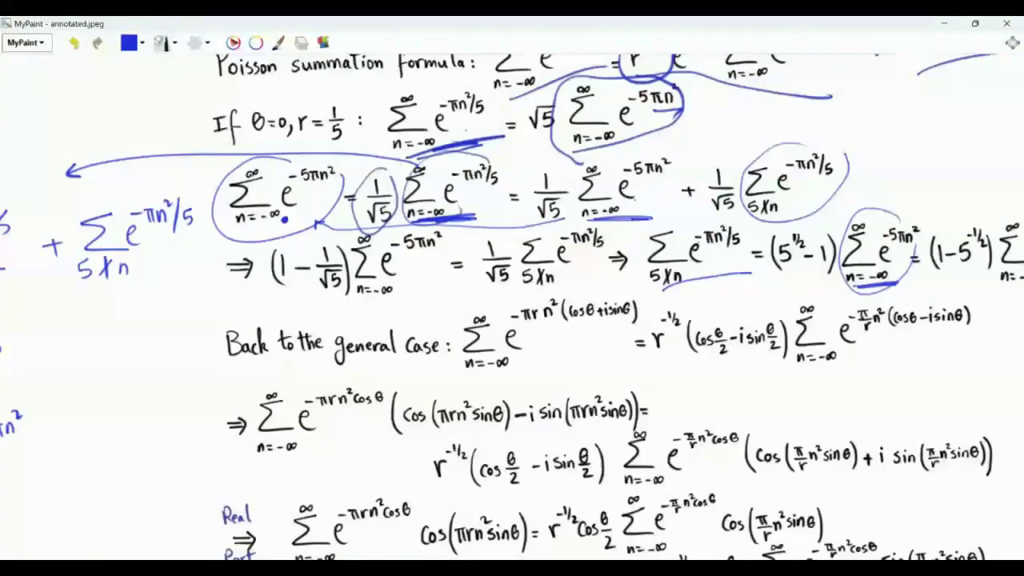
Underline the last sum's n=-∞, circle the Σ_{5∤n} e^{-πn²/5} term, and tick 5^{-1/2}.
{"action": "scroll", "coordinate": [832, 272], "scroll_direction": "right", "scroll_amount": 5}
{"action": "left_click_drag", "start_coordinate": [808, 290], "coordinate": [848, 286]}
{"action": "mouse_move", "coordinate": [538, 218]}
{"action": "left_mouse_down"}
{"action": "mouse_move", "coordinate": [496, 214]}
{"action": "mouse_move", "coordinate": [502, 298]}
{"action": "left_mouse_up"}
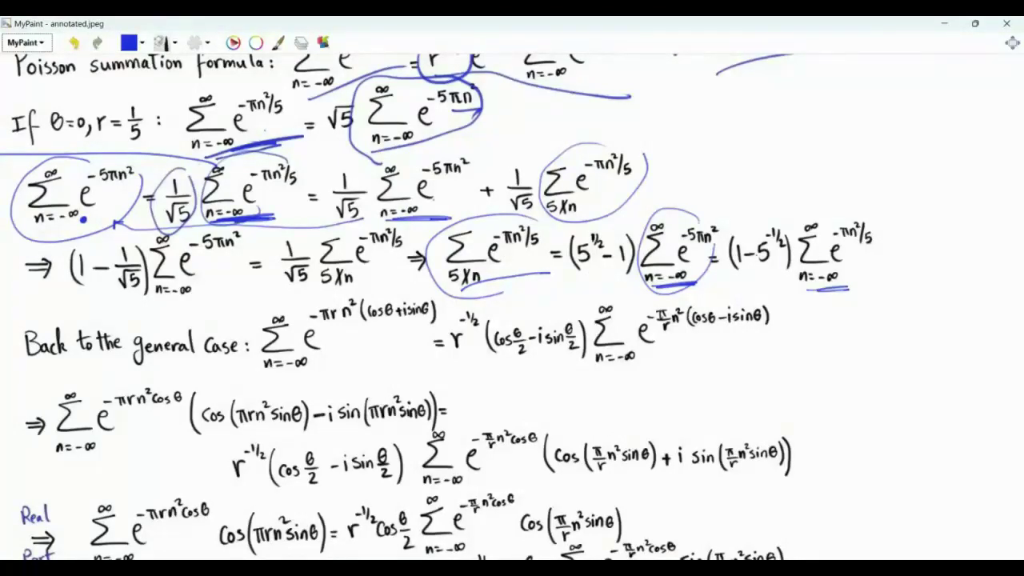
{"action": "mouse_move", "coordinate": [772, 260]}
{"action": "left_mouse_down"}
{"action": "mouse_move", "coordinate": [770, 280]}
{"action": "mouse_move", "coordinate": [864, 289]}
{"action": "left_mouse_up"}
Underline the 'Poisson summation formula' heading, circle e^{iθ}, e^{-iθ/2}, e^{-iθ}, and underline the general-case cos/sin terms.
{"action": "left_click_drag", "start_coordinate": [374, 56], "coordinate": [474, 157]}
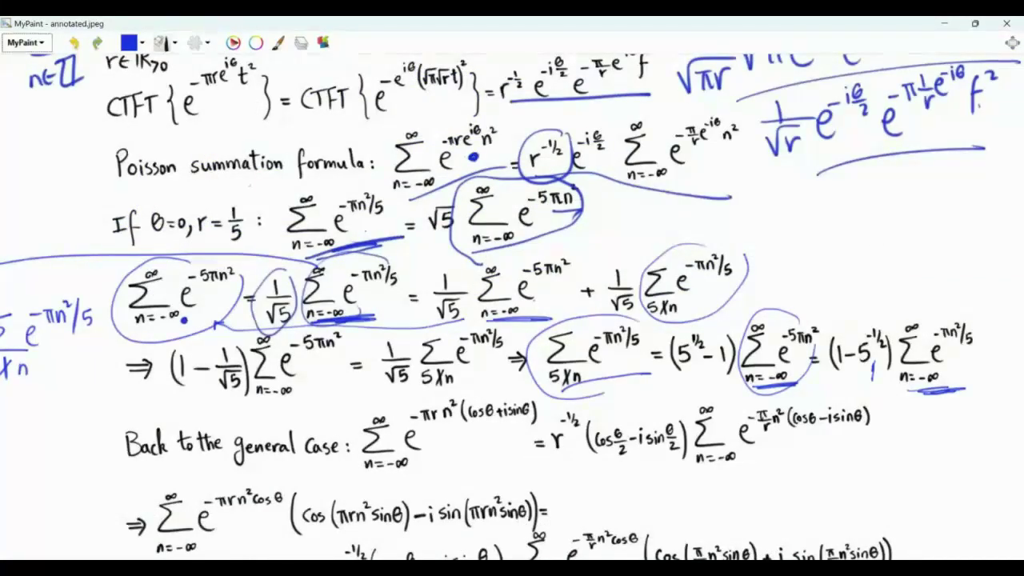
{"action": "left_click_drag", "start_coordinate": [125, 178], "coordinate": [349, 181]}
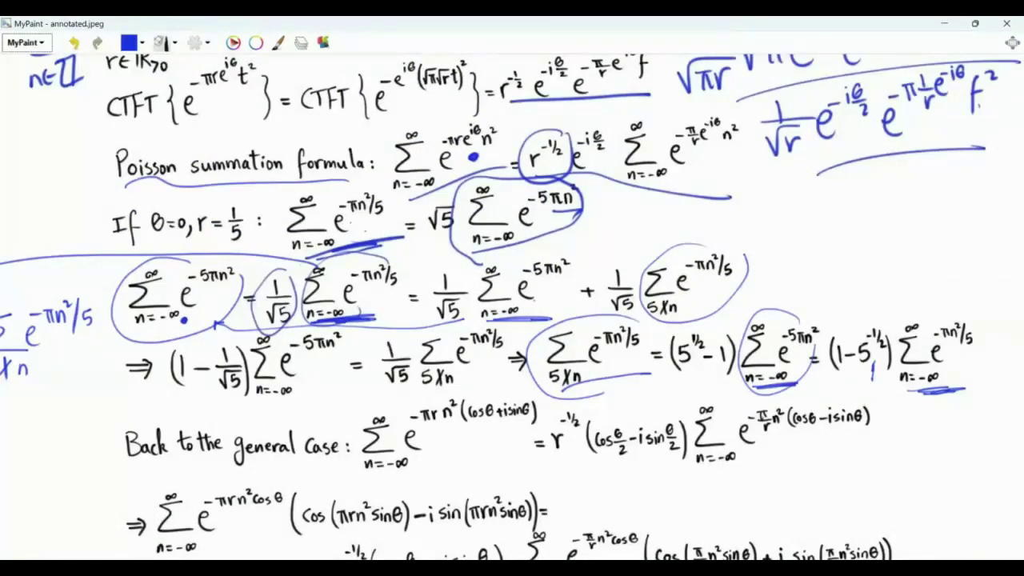
{"action": "mouse_move", "coordinate": [472, 119]}
{"action": "left_mouse_down"}
{"action": "mouse_move", "coordinate": [464, 134]}
{"action": "mouse_move", "coordinate": [478, 120]}
{"action": "left_mouse_up"}
{"action": "mouse_move", "coordinate": [462, 425]}
{"action": "left_mouse_down"}
{"action": "mouse_move", "coordinate": [536, 422]}
{"action": "mouse_move", "coordinate": [493, 423]}
{"action": "left_mouse_up"}
{"action": "mouse_move", "coordinate": [613, 130]}
{"action": "left_mouse_down"}
{"action": "mouse_move", "coordinate": [583, 122]}
{"action": "mouse_move", "coordinate": [619, 165]}
{"action": "left_mouse_up"}
{"action": "left_click_drag", "start_coordinate": [598, 459], "coordinate": [679, 465]}
{"action": "mouse_move", "coordinate": [723, 112]}
{"action": "left_mouse_down"}
{"action": "mouse_move", "coordinate": [701, 111]}
{"action": "mouse_move", "coordinate": [701, 145]}
{"action": "mouse_move", "coordinate": [727, 128]}
{"action": "mouse_move", "coordinate": [718, 113]}
{"action": "left_mouse_up"}
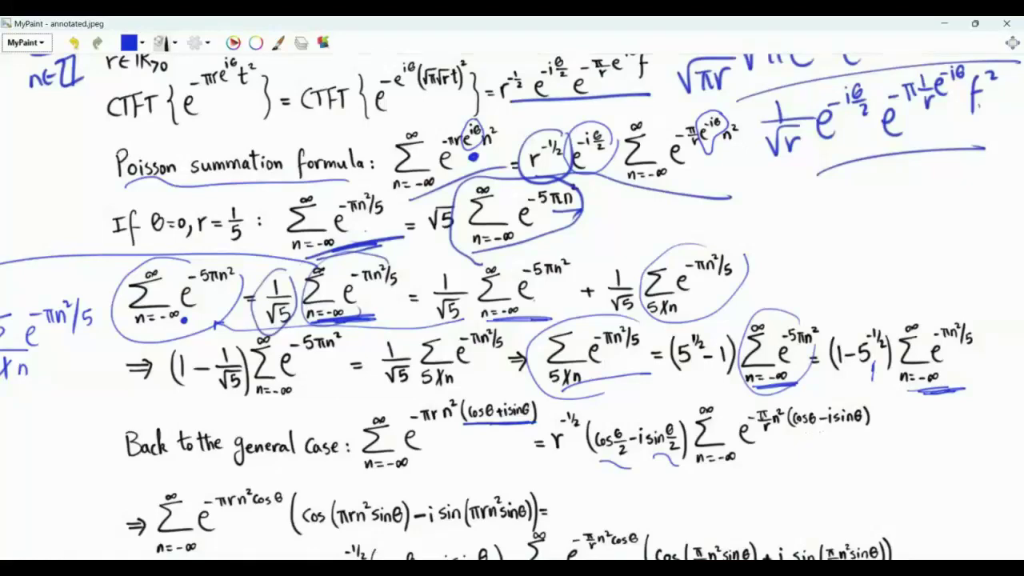
{"action": "left_click_drag", "start_coordinate": [812, 432], "coordinate": [867, 432]}
{"action": "scroll", "coordinate": [512, 304], "scroll_direction": "down", "scroll_amount": 5}
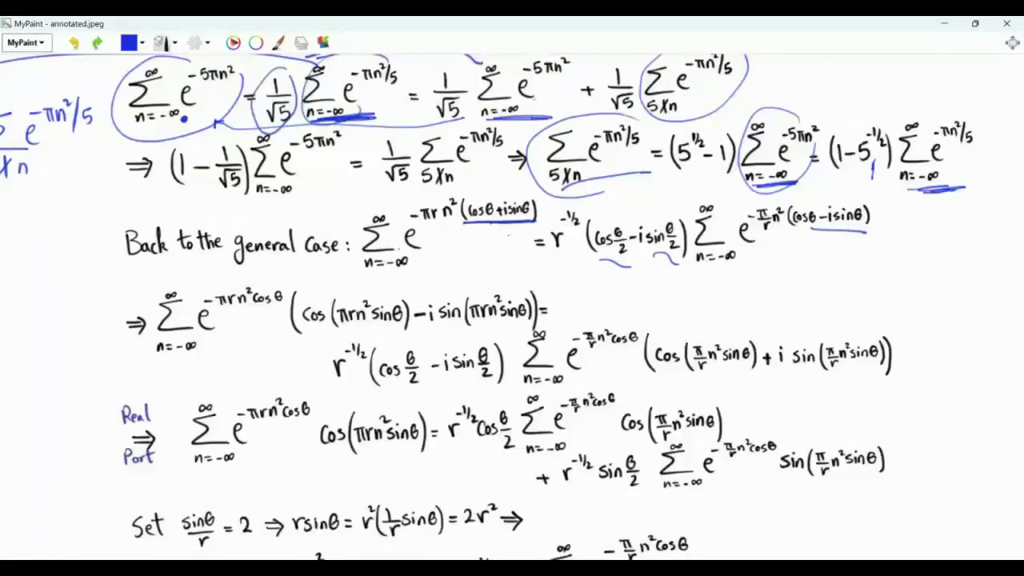
Write e^{-πrn²cosθ} and e^{-iπrn²sinθ} beside the general case and underline the new term.
{"action": "mouse_move", "coordinate": [657, 299]}
{"action": "left_mouse_down"}
{"action": "mouse_move", "coordinate": [660, 312]}
{"action": "mouse_move", "coordinate": [687, 277]}
{"action": "mouse_move", "coordinate": [692, 287]}
{"action": "mouse_move", "coordinate": [716, 275]}
{"action": "mouse_move", "coordinate": [787, 311]}
{"action": "mouse_move", "coordinate": [793, 279]}
{"action": "mouse_move", "coordinate": [800, 285]}
{"action": "left_mouse_up"}
{"action": "mouse_move", "coordinate": [809, 270]}
{"action": "left_mouse_down"}
{"action": "mouse_move", "coordinate": [825, 268]}
{"action": "mouse_move", "coordinate": [825, 281]}
{"action": "left_mouse_up"}
{"action": "mouse_move", "coordinate": [830, 281]}
{"action": "left_mouse_down"}
{"action": "mouse_move", "coordinate": [843, 269]}
{"action": "mouse_move", "coordinate": [856, 277]}
{"action": "mouse_move", "coordinate": [865, 260]}
{"action": "left_mouse_up"}
{"action": "mouse_move", "coordinate": [877, 267]}
{"action": "left_mouse_down"}
{"action": "mouse_move", "coordinate": [871, 276]}
{"action": "mouse_move", "coordinate": [900, 270]}
{"action": "left_mouse_up"}
{"action": "left_click_drag", "start_coordinate": [784, 312], "coordinate": [933, 279]}
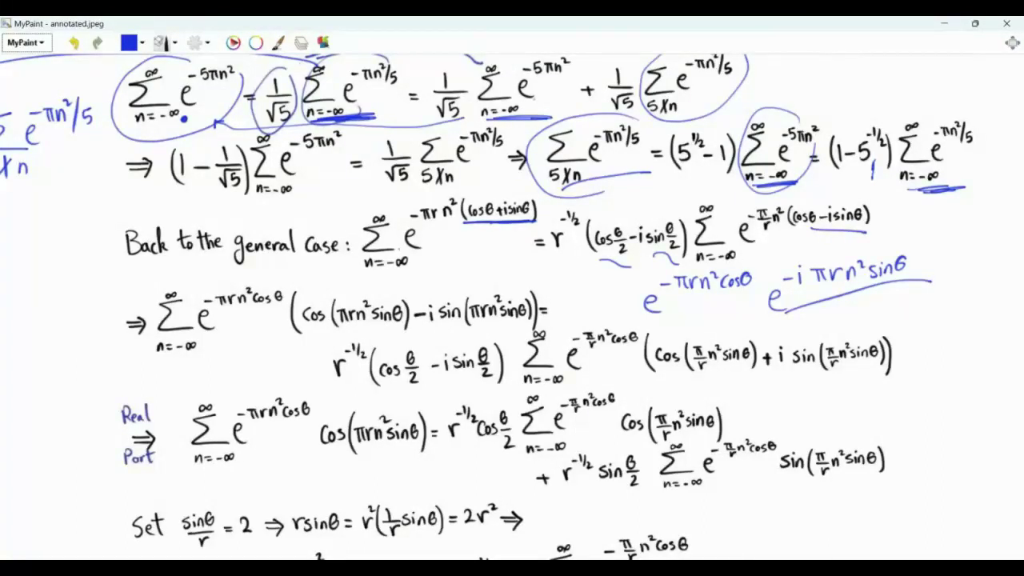
Underline the sin(πrn²sinθ) term, the expanded sums, and the (cos θ/2 − i sin θ/2) and cos + i sin brackets.
{"action": "left_click_drag", "start_coordinate": [451, 325], "coordinate": [519, 325]}
{"action": "left_click_drag", "start_coordinate": [764, 241], "coordinate": [822, 230]}
{"action": "mouse_move", "coordinate": [766, 371]}
{"action": "left_mouse_down"}
{"action": "mouse_move", "coordinate": [778, 368]}
{"action": "mouse_move", "coordinate": [767, 380]}
{"action": "left_mouse_up"}
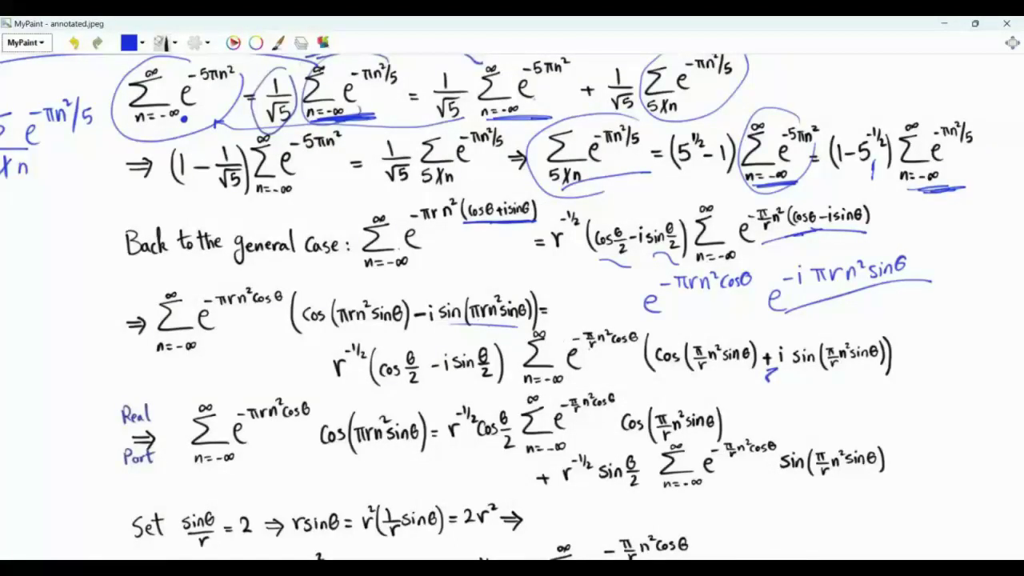
{"action": "left_click_drag", "start_coordinate": [176, 361], "coordinate": [395, 336]}
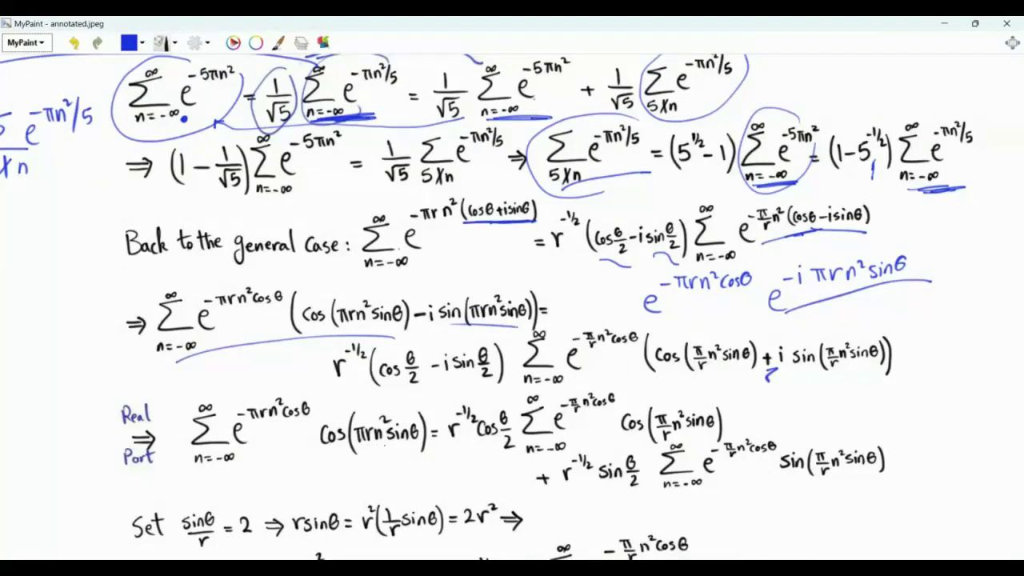
{"action": "left_click_drag", "start_coordinate": [392, 452], "coordinate": [233, 464]}
{"action": "left_click_drag", "start_coordinate": [391, 390], "coordinate": [485, 392]}
{"action": "mouse_move", "coordinate": [684, 383]}
{"action": "left_mouse_down"}
{"action": "mouse_move", "coordinate": [870, 389]}
{"action": "mouse_move", "coordinate": [856, 389]}
{"action": "left_mouse_up"}
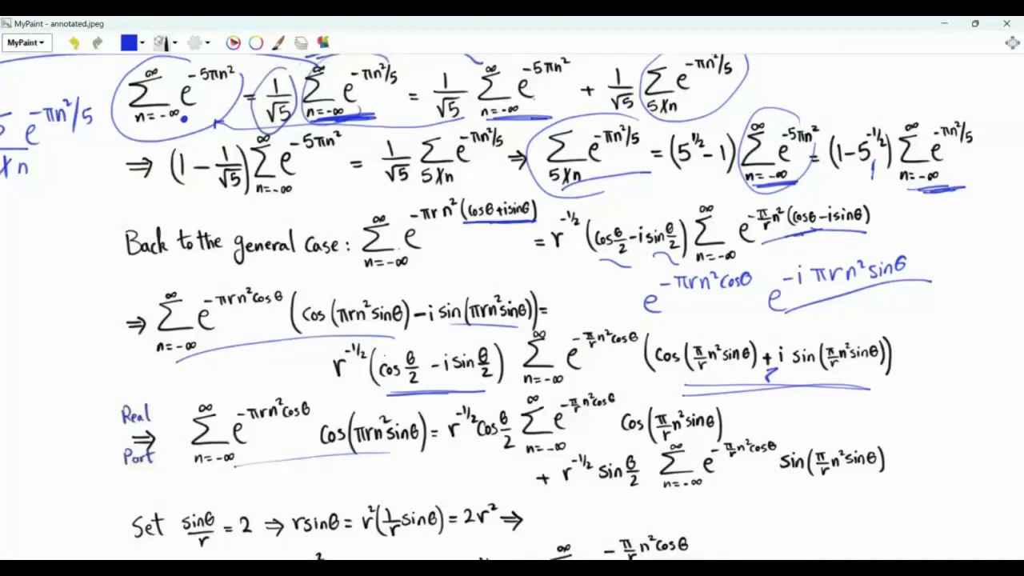
Circle cos θ/2, sin θ/2 and the π/r n² sinθ cosine argument, and underline π/r n² sinθ in the sine term.
{"action": "left_click_drag", "start_coordinate": [404, 342], "coordinate": [418, 350]}
{"action": "mouse_move", "coordinate": [708, 330]}
{"action": "left_mouse_down"}
{"action": "mouse_move", "coordinate": [678, 364]}
{"action": "mouse_move", "coordinate": [732, 340]}
{"action": "left_mouse_up"}
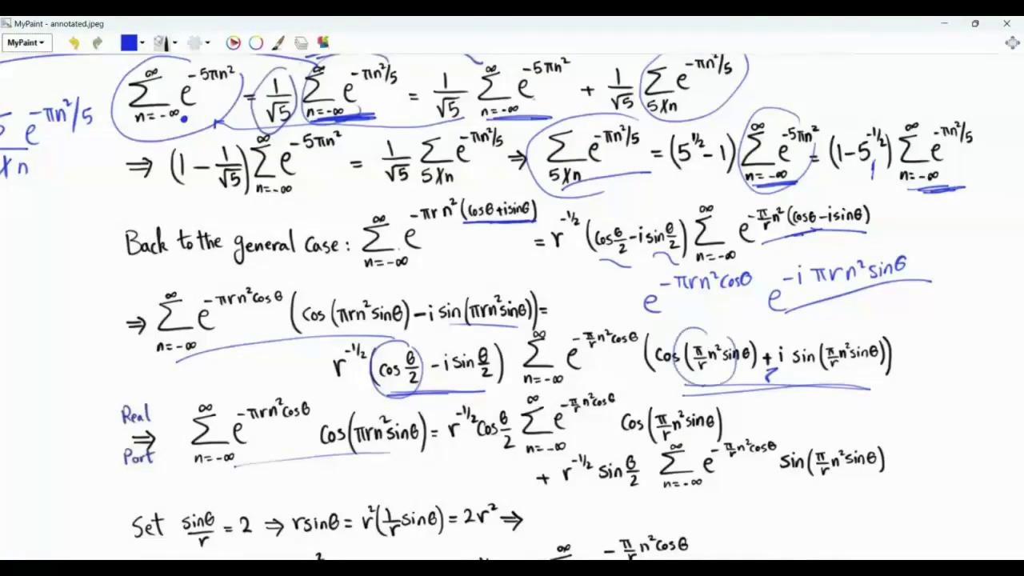
{"action": "mouse_move", "coordinate": [463, 343]}
{"action": "left_mouse_down"}
{"action": "mouse_move", "coordinate": [490, 391]}
{"action": "mouse_move", "coordinate": [472, 337]}
{"action": "left_mouse_up"}
{"action": "left_click_drag", "start_coordinate": [811, 373], "coordinate": [856, 373]}
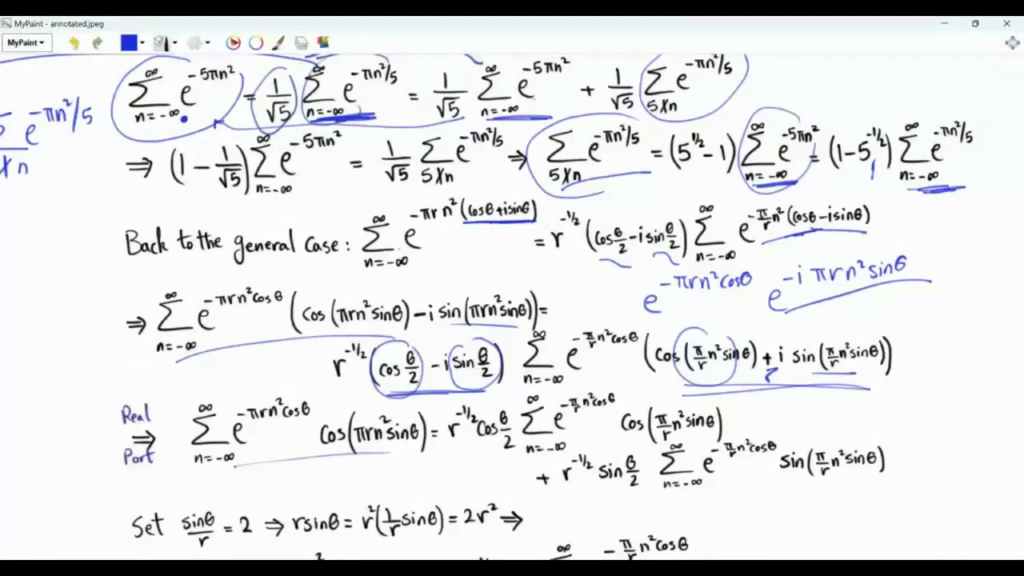
{"action": "scroll", "coordinate": [512, 304], "scroll_direction": "down", "scroll_amount": 3}
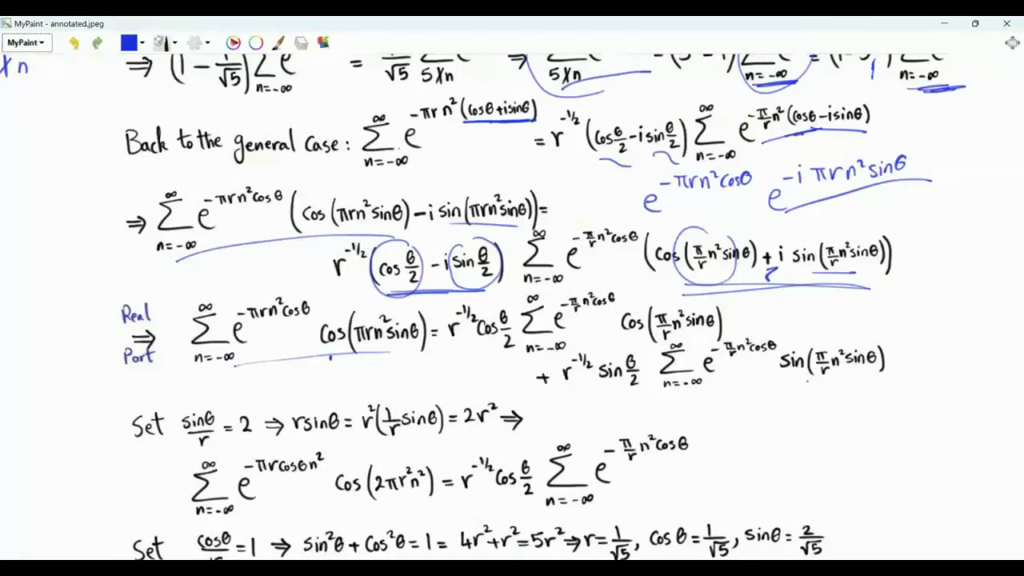
Circle n²sinθ, write 'sin 2πn²' beneath it, and underline the imaginary-part sine row.
{"action": "mouse_move", "coordinate": [848, 344]}
{"action": "left_mouse_down"}
{"action": "mouse_move", "coordinate": [822, 373]}
{"action": "mouse_move", "coordinate": [854, 379]}
{"action": "mouse_move", "coordinate": [882, 362]}
{"action": "mouse_move", "coordinate": [849, 343]}
{"action": "left_mouse_up"}
{"action": "left_click_drag", "start_coordinate": [825, 402], "coordinate": [818, 415]}
{"action": "mouse_move", "coordinate": [831, 406]}
{"action": "left_mouse_down"}
{"action": "mouse_move", "coordinate": [846, 414]}
{"action": "mouse_move", "coordinate": [882, 402]}
{"action": "left_mouse_up"}
{"action": "left_click_drag", "start_coordinate": [872, 405], "coordinate": [870, 413]}
{"action": "left_click_drag", "start_coordinate": [878, 404], "coordinate": [889, 413]}
{"action": "left_click_drag", "start_coordinate": [888, 393], "coordinate": [897, 402]}
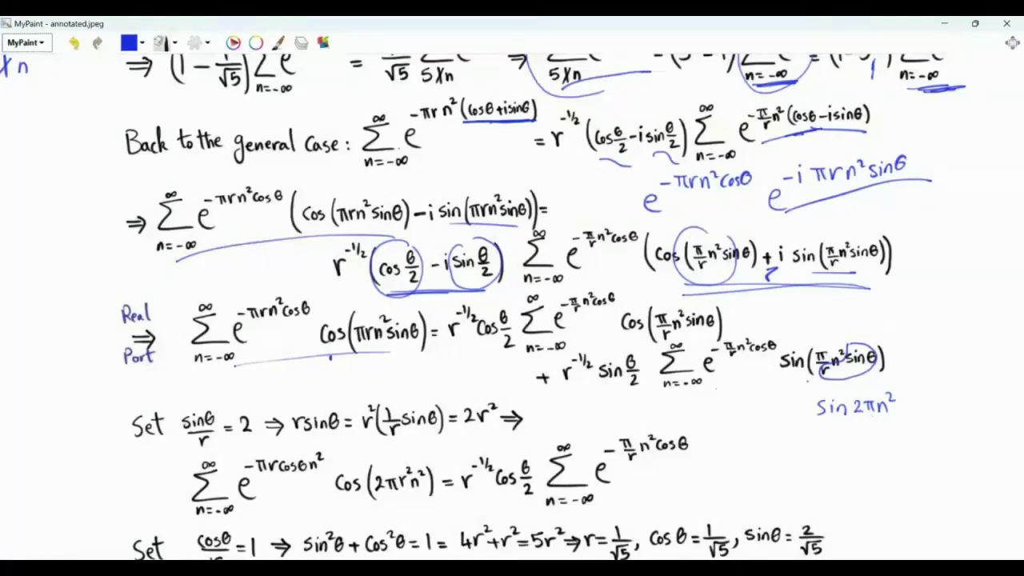
{"action": "left_click_drag", "start_coordinate": [585, 392], "coordinate": [897, 381]}
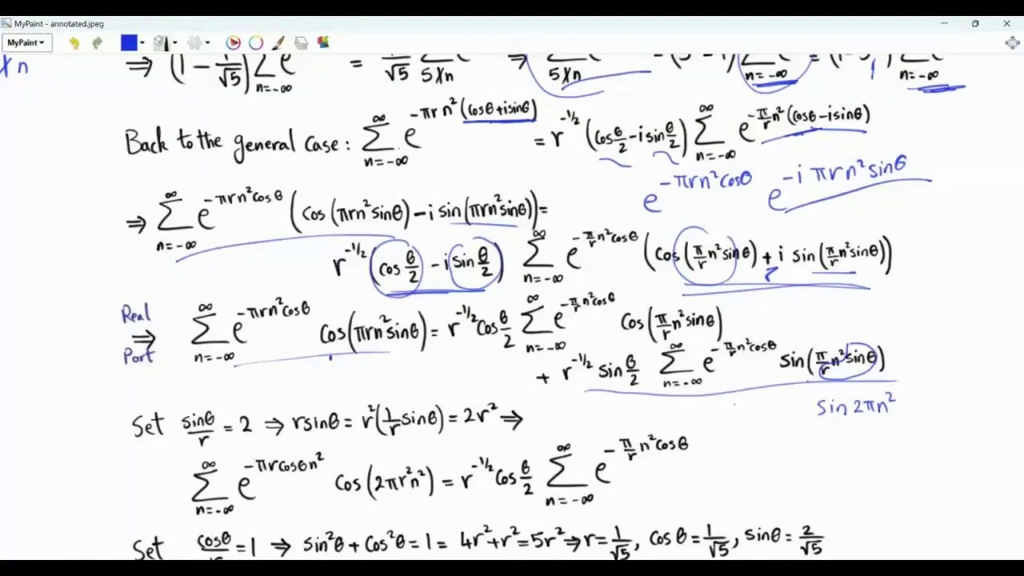
Loop the cos(π/r n² sinθ) term, circle the 2 in sinθ/r = 2, and tick r^{-1/2}.
{"action": "mouse_move", "coordinate": [628, 302]}
{"action": "left_mouse_down"}
{"action": "mouse_move", "coordinate": [618, 333]}
{"action": "mouse_move", "coordinate": [677, 341]}
{"action": "mouse_move", "coordinate": [724, 329]}
{"action": "mouse_move", "coordinate": [645, 299]}
{"action": "left_mouse_up"}
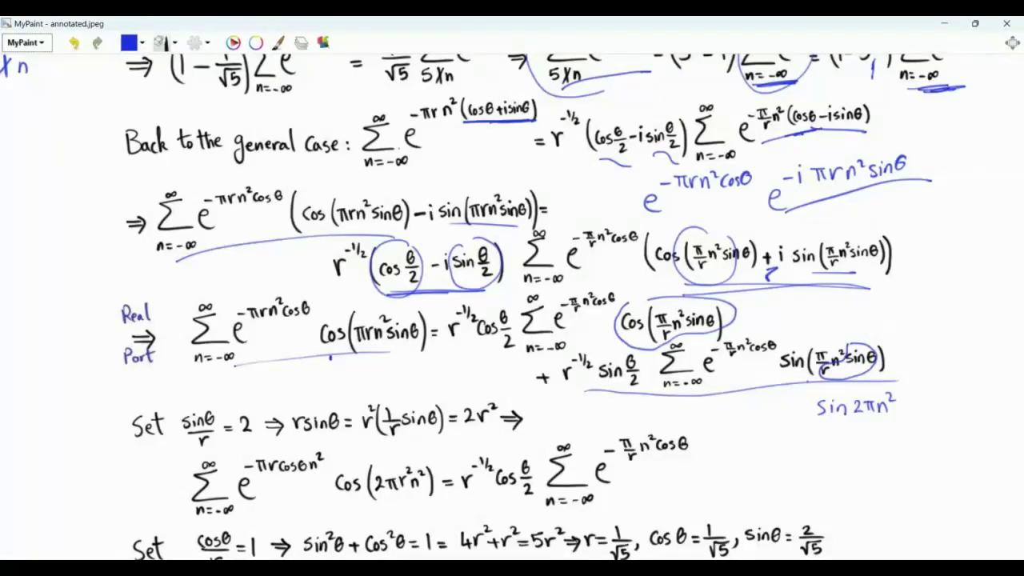
{"action": "left_click_drag", "start_coordinate": [258, 404], "coordinate": [260, 409]}
{"action": "left_click_drag", "start_coordinate": [650, 317], "coordinate": [633, 342]}
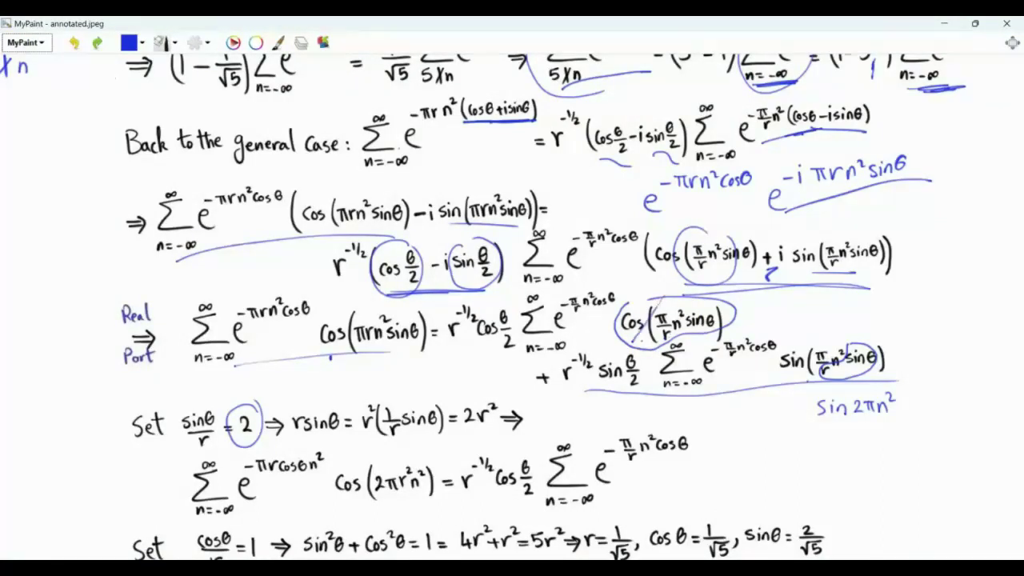
{"action": "mouse_move", "coordinate": [469, 491]}
{"action": "left_mouse_down"}
{"action": "mouse_move", "coordinate": [482, 492]}
{"action": "mouse_move", "coordinate": [476, 513]}
{"action": "mouse_move", "coordinate": [524, 517]}
{"action": "mouse_move", "coordinate": [654, 499]}
{"action": "left_mouse_up"}
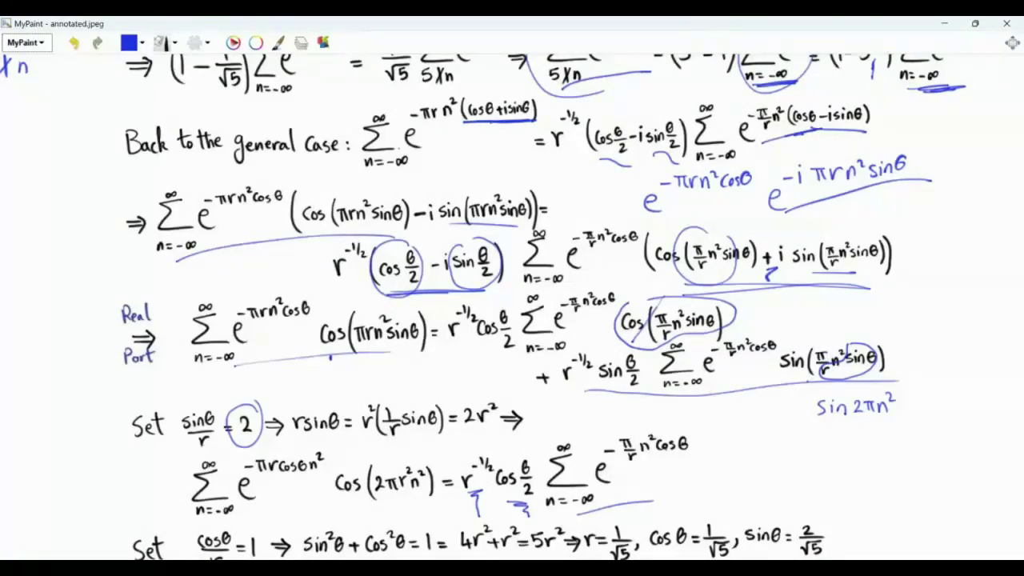
Undo the stray underline, redraw it curved beneath the lower sum, and loop the π/r n² cosθ exponent.
{"action": "key", "text": "ctrl+z"}
{"action": "left_click_drag", "start_coordinate": [552, 521], "coordinate": [698, 477]}
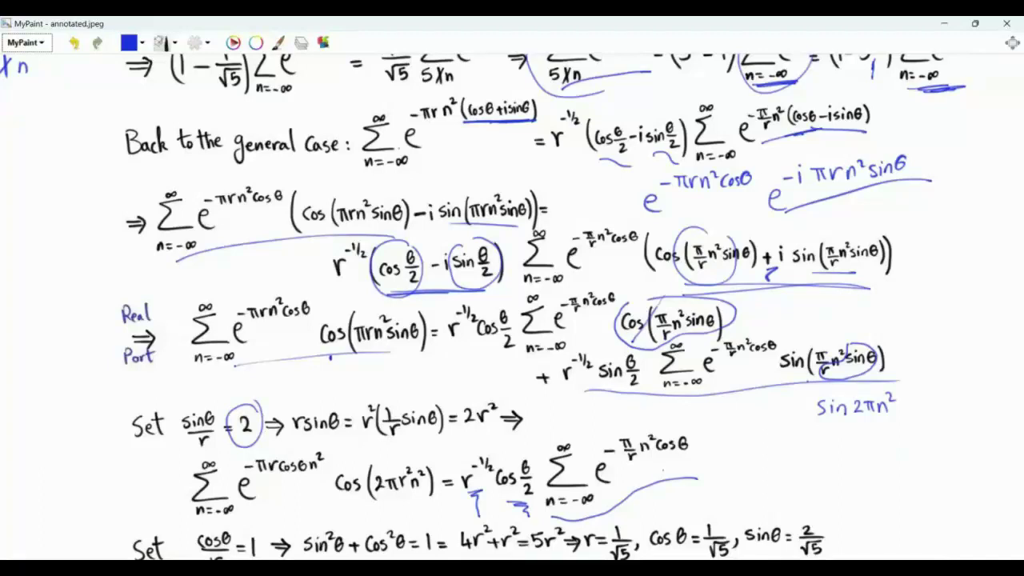
{"action": "mouse_move", "coordinate": [658, 434]}
{"action": "left_mouse_down"}
{"action": "mouse_move", "coordinate": [643, 450]}
{"action": "mouse_move", "coordinate": [659, 466]}
{"action": "mouse_move", "coordinate": [669, 432]}
{"action": "mouse_move", "coordinate": [658, 432]}
{"action": "left_mouse_up"}
Write Σ_{n=-∞}^{∞} e^{-πn²} beside the lower sum and circle it.
{"action": "mouse_move", "coordinate": [824, 448]}
{"action": "left_mouse_down"}
{"action": "mouse_move", "coordinate": [797, 467]}
{"action": "mouse_move", "coordinate": [827, 484]}
{"action": "left_mouse_up"}
{"action": "left_click_drag", "start_coordinate": [785, 494], "coordinate": [811, 499]}
{"action": "left_click_drag", "start_coordinate": [816, 494], "coordinate": [837, 491]}
{"action": "mouse_move", "coordinate": [798, 446]}
{"action": "left_mouse_down"}
{"action": "mouse_move", "coordinate": [818, 445]}
{"action": "mouse_move", "coordinate": [862, 478]}
{"action": "mouse_move", "coordinate": [862, 447]}
{"action": "mouse_move", "coordinate": [892, 449]}
{"action": "left_mouse_up"}
{"action": "left_click_drag", "start_coordinate": [892, 429], "coordinate": [903, 436]}
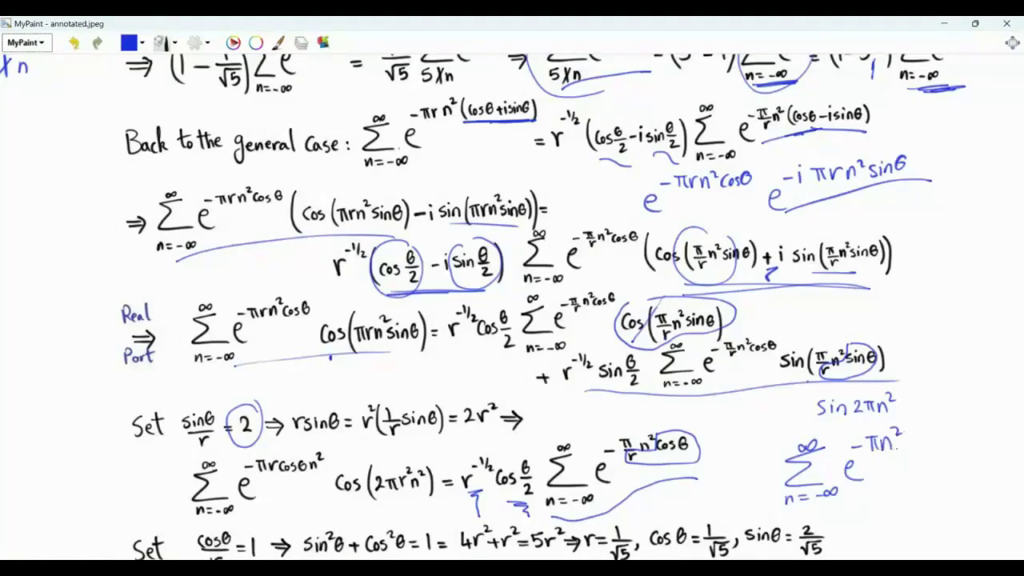
{"action": "mouse_move", "coordinate": [808, 508]}
{"action": "left_mouse_down"}
{"action": "mouse_move", "coordinate": [854, 415]}
{"action": "mouse_move", "coordinate": [790, 509]}
{"action": "mouse_move", "coordinate": [800, 514]}
{"action": "left_mouse_up"}
Set the circled sum equal to Γ(1/4)/(2^{1/2}π^{3/4}).
{"action": "left_click_drag", "start_coordinate": [913, 450], "coordinate": [923, 449]}
{"action": "mouse_move", "coordinate": [914, 455]}
{"action": "left_mouse_down"}
{"action": "mouse_move", "coordinate": [950, 418]}
{"action": "mouse_move", "coordinate": [955, 440]}
{"action": "left_mouse_up"}
{"action": "left_click_drag", "start_coordinate": [966, 409], "coordinate": [971, 440]}
{"action": "mouse_move", "coordinate": [976, 410]}
{"action": "left_mouse_down"}
{"action": "mouse_move", "coordinate": [977, 440]}
{"action": "mouse_move", "coordinate": [998, 450]}
{"action": "left_mouse_up"}
{"action": "mouse_move", "coordinate": [928, 470]}
{"action": "left_mouse_down"}
{"action": "mouse_move", "coordinate": [939, 485]}
{"action": "mouse_move", "coordinate": [944, 472]}
{"action": "left_mouse_up"}
{"action": "mouse_move", "coordinate": [946, 469]}
{"action": "left_mouse_down"}
{"action": "mouse_move", "coordinate": [974, 470]}
{"action": "mouse_move", "coordinate": [963, 487]}
{"action": "left_mouse_up"}
{"action": "mouse_move", "coordinate": [971, 471]}
{"action": "left_mouse_down"}
{"action": "mouse_move", "coordinate": [976, 485]}
{"action": "mouse_move", "coordinate": [982, 472]}
{"action": "left_mouse_up"}
{"action": "left_click_drag", "start_coordinate": [989, 465], "coordinate": [993, 479]}
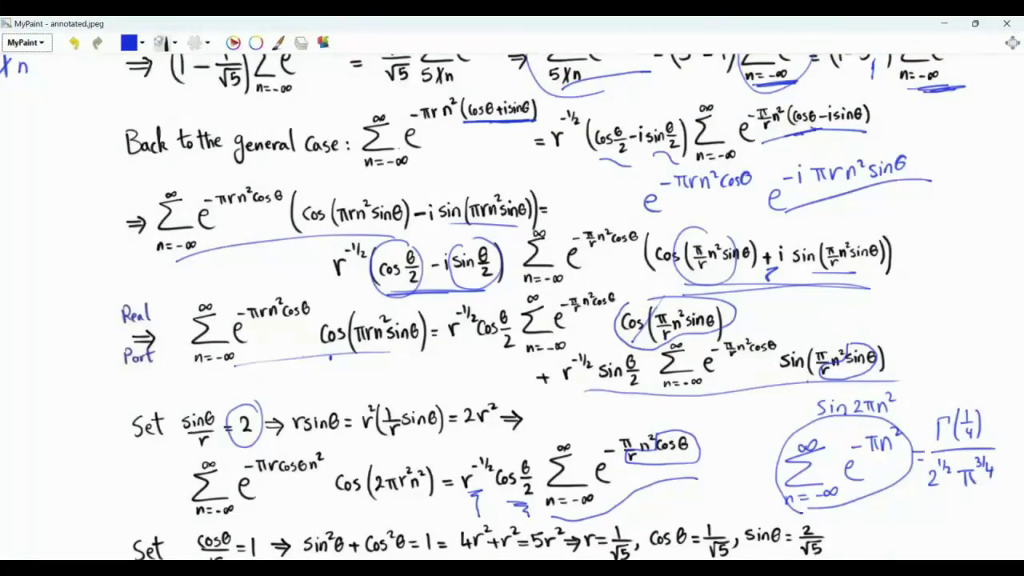